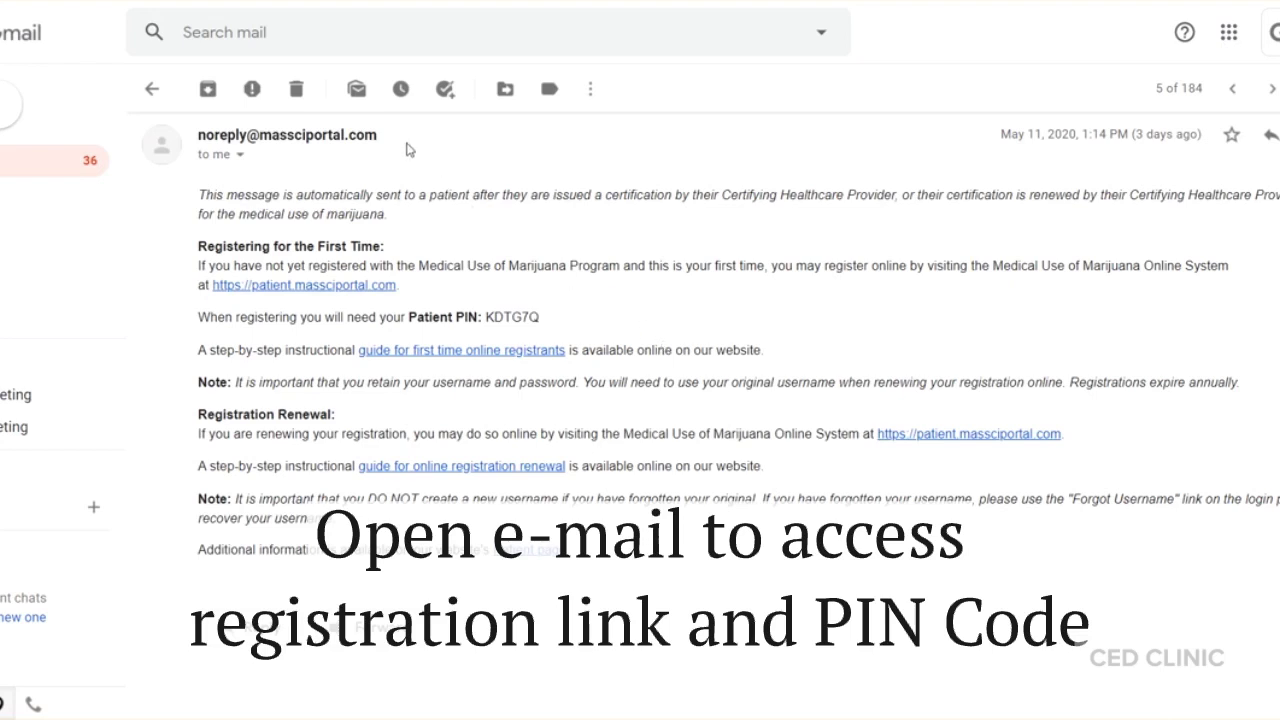
drag(380, 135, 260, 135)
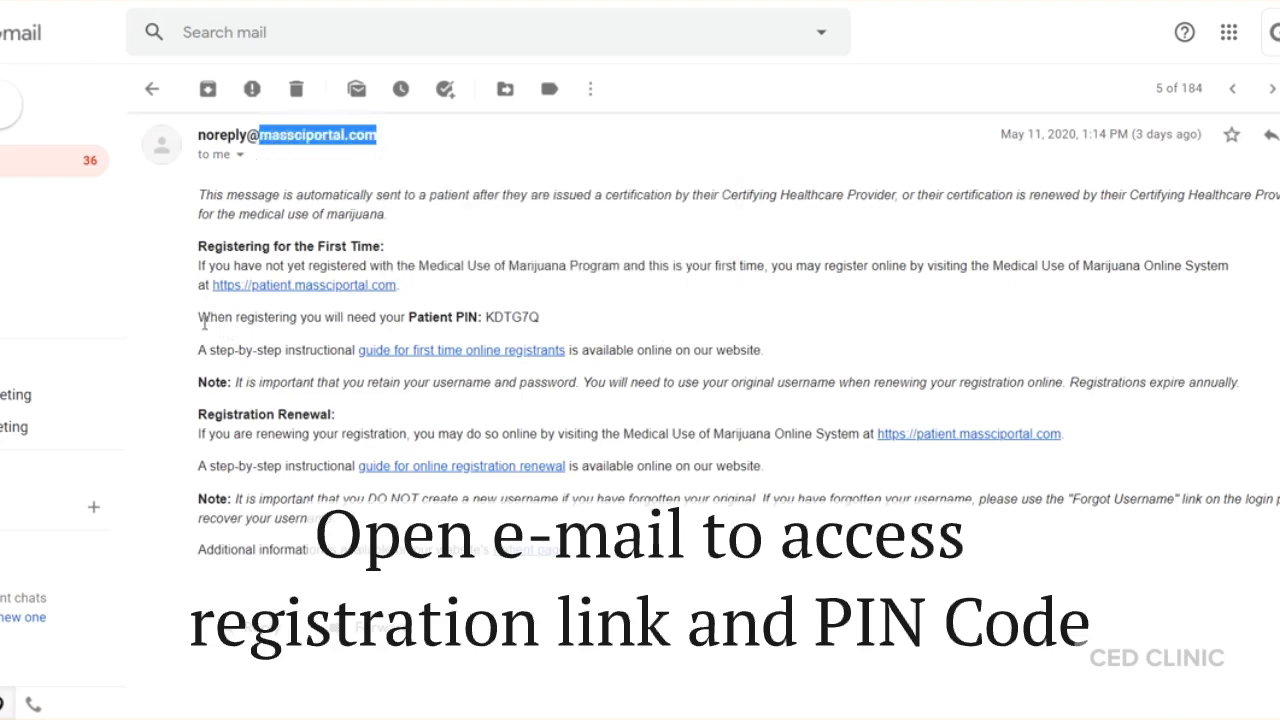
drag(420, 560, 366, 300)
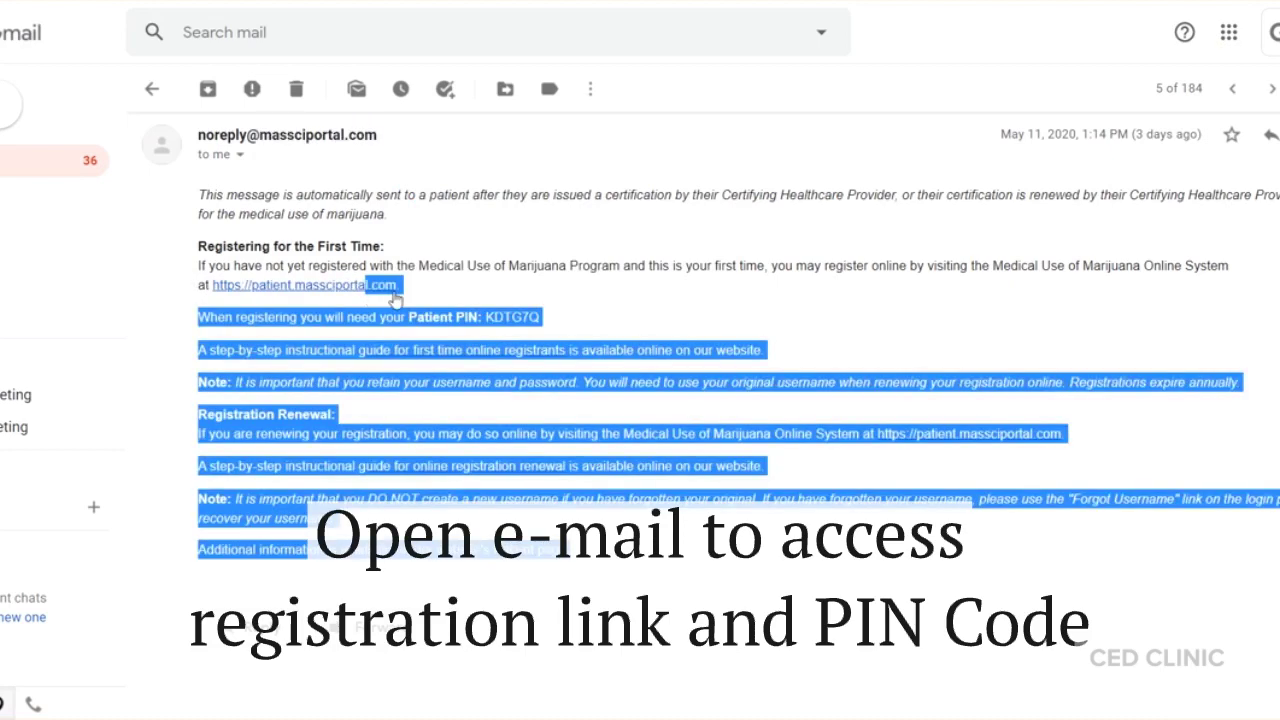
click(390, 292)
click(544, 321)
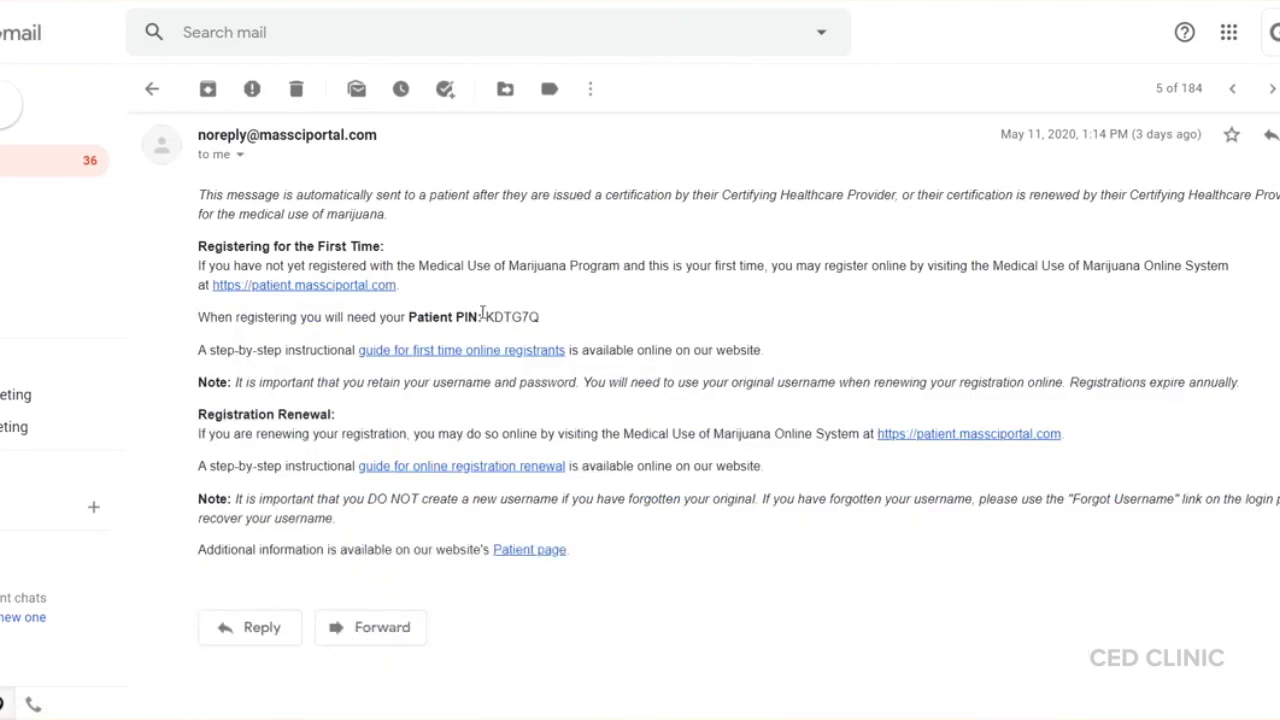
click(304, 285)
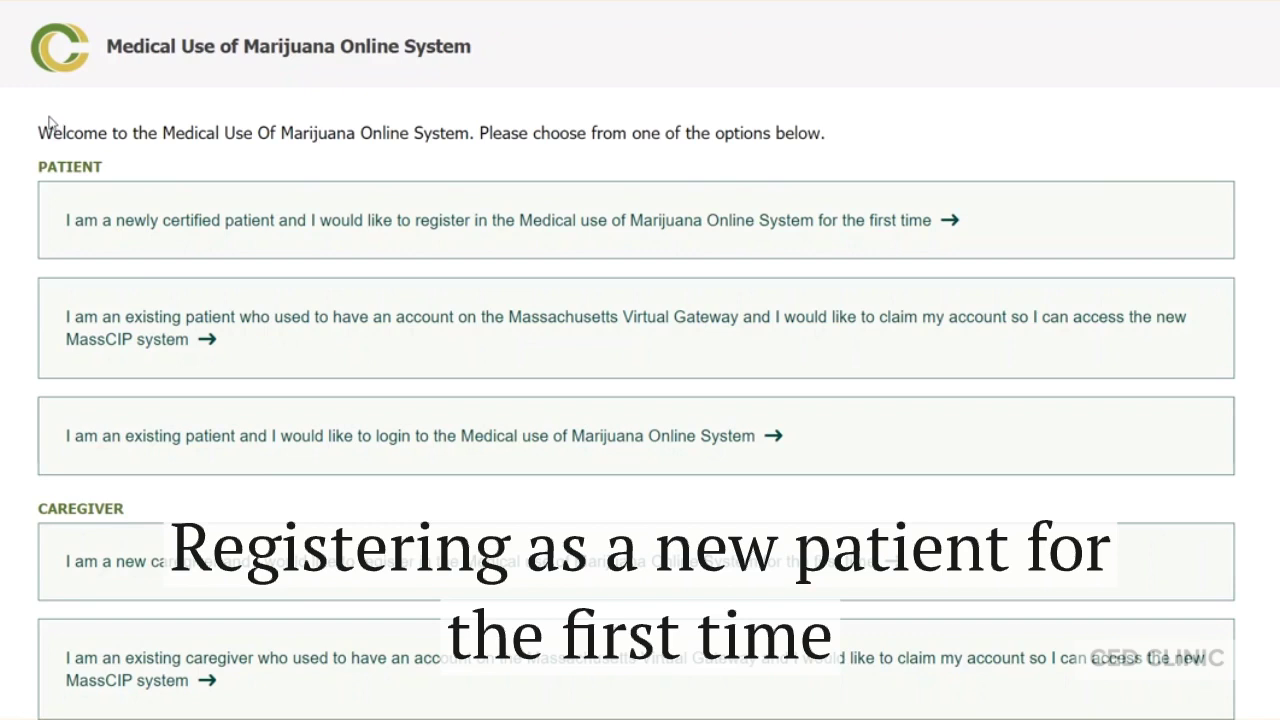
- Choose the newly certified patient option and fill in name, email and password
click(54, 247)
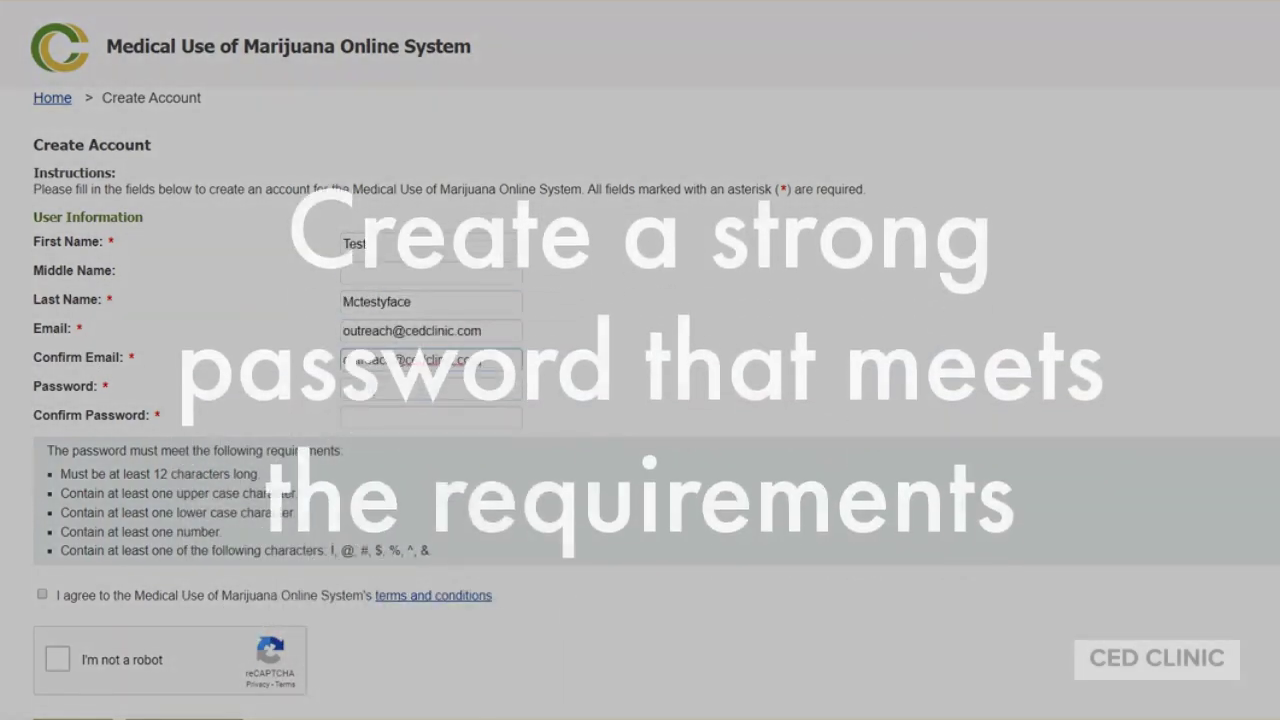
click(371, 389)
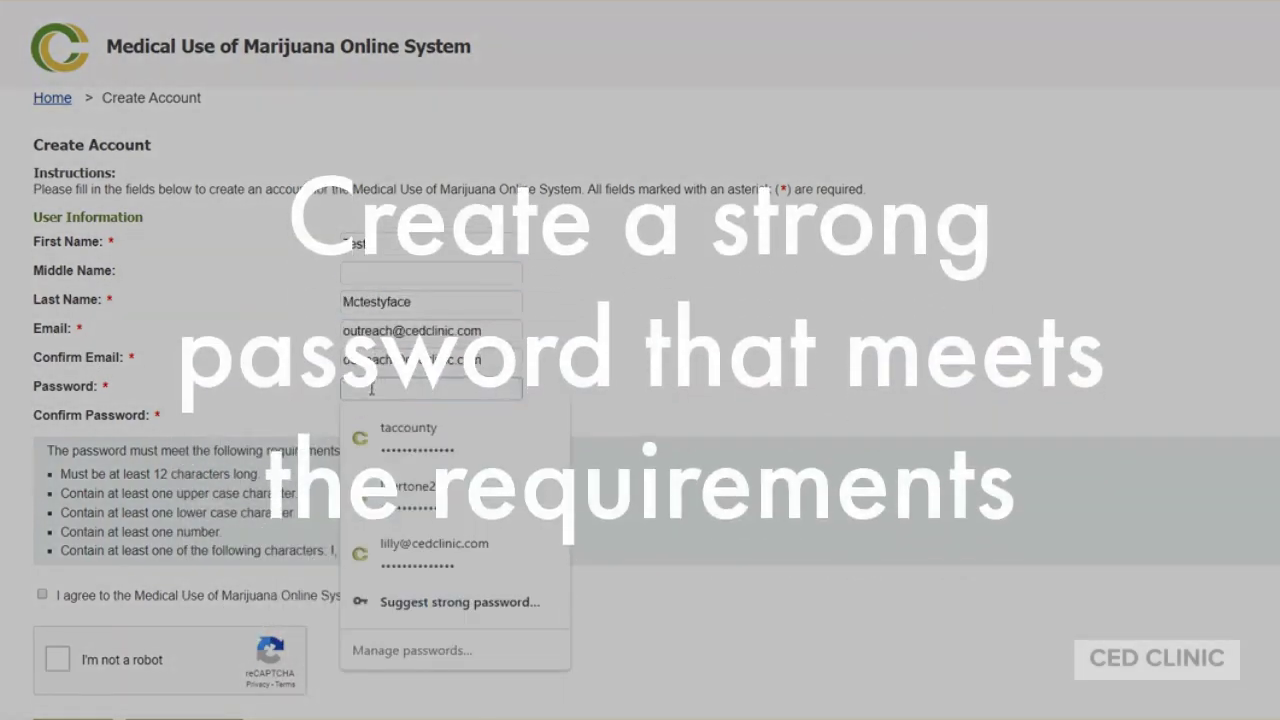
click(334, 400)
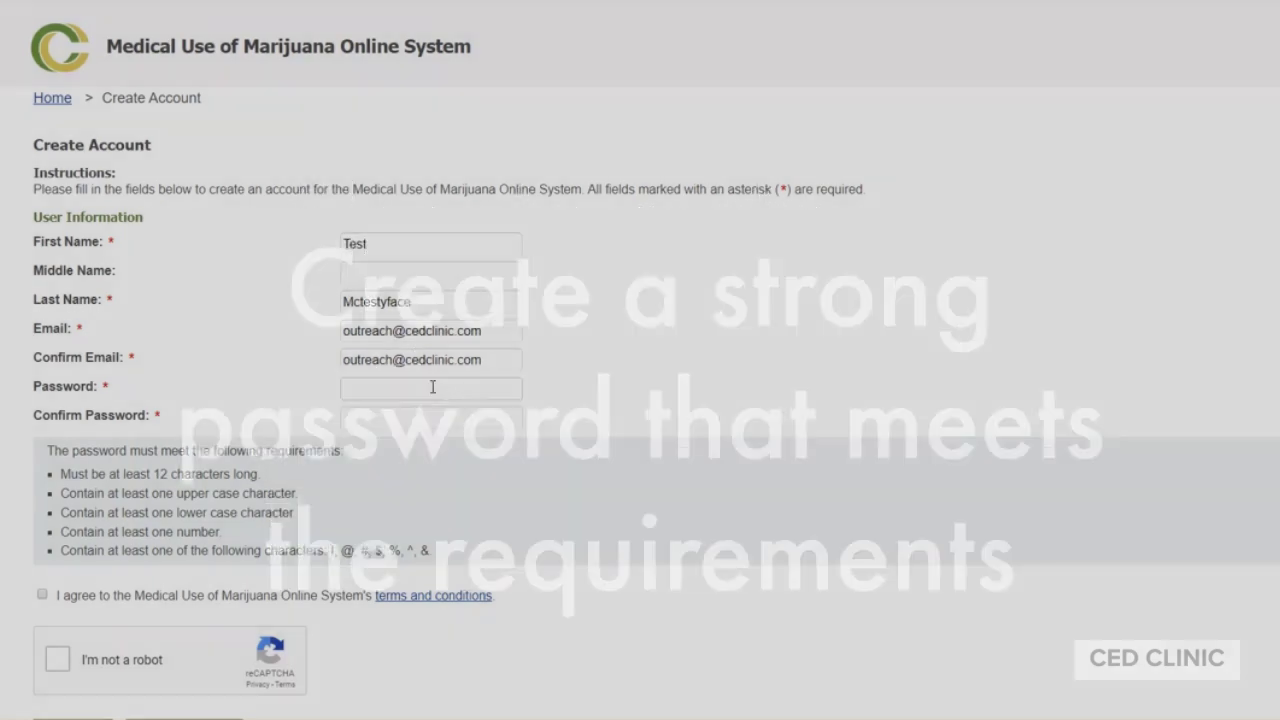
- Agree to the terms, complete the reCAPTCHA and create the account
scroll(240, 406, down, 2)
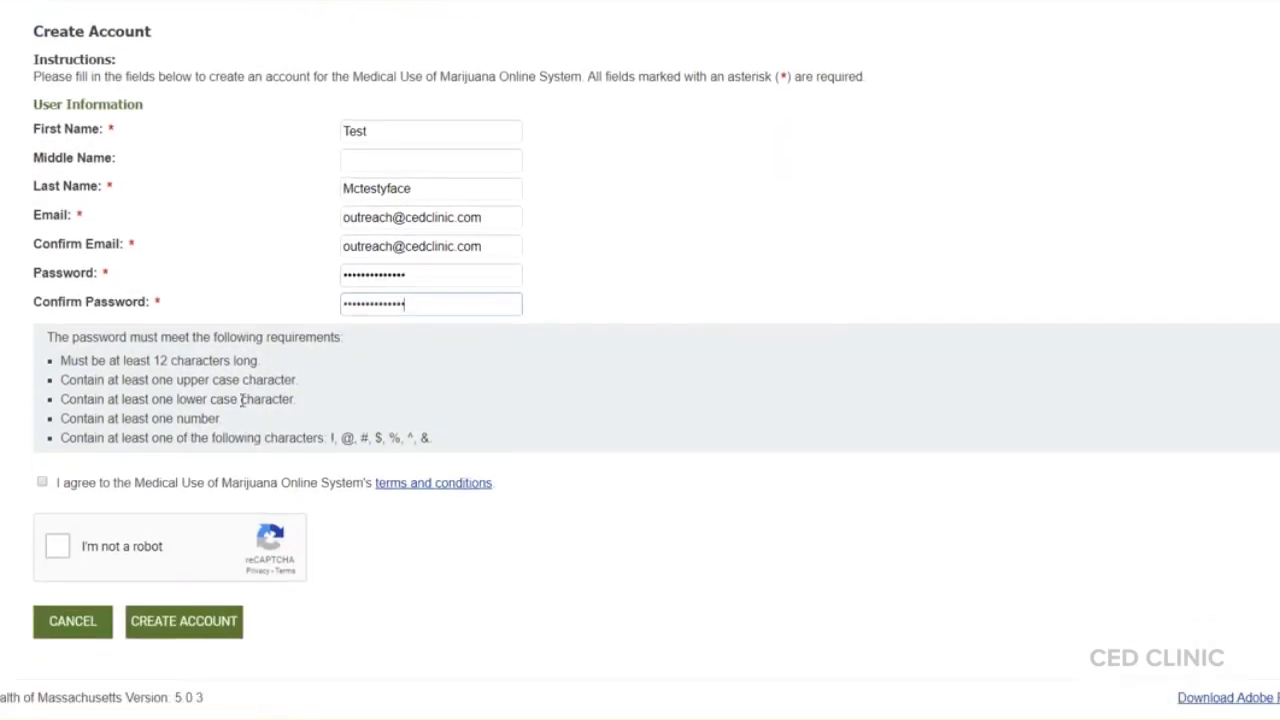
click(41, 483)
click(42, 483)
click(57, 556)
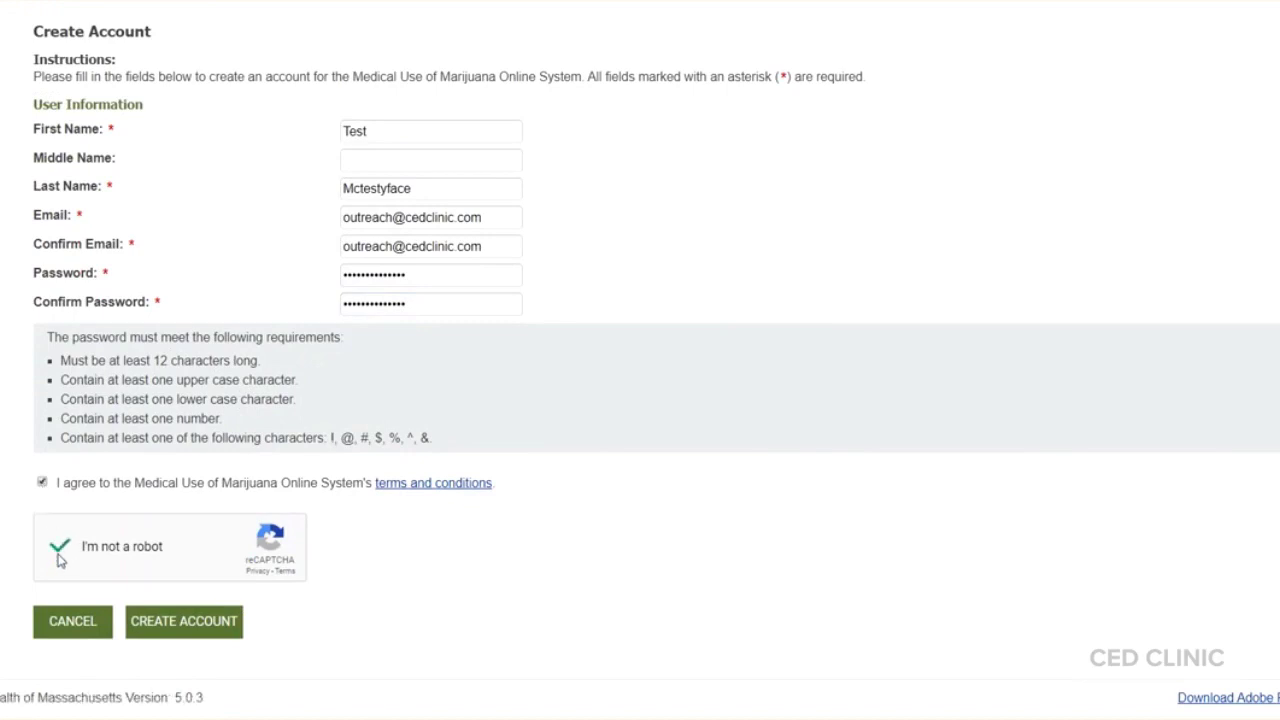
click(176, 626)
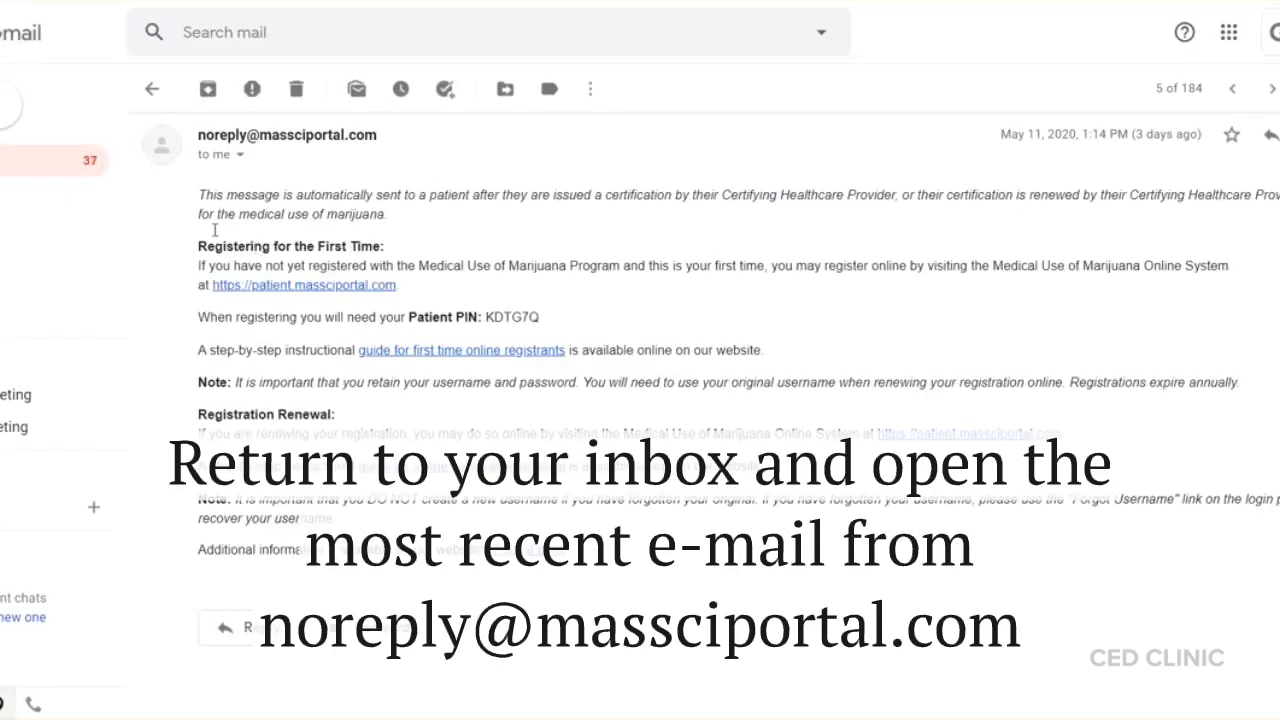
- Open the newest account activation email and note the username it lists
click(152, 92)
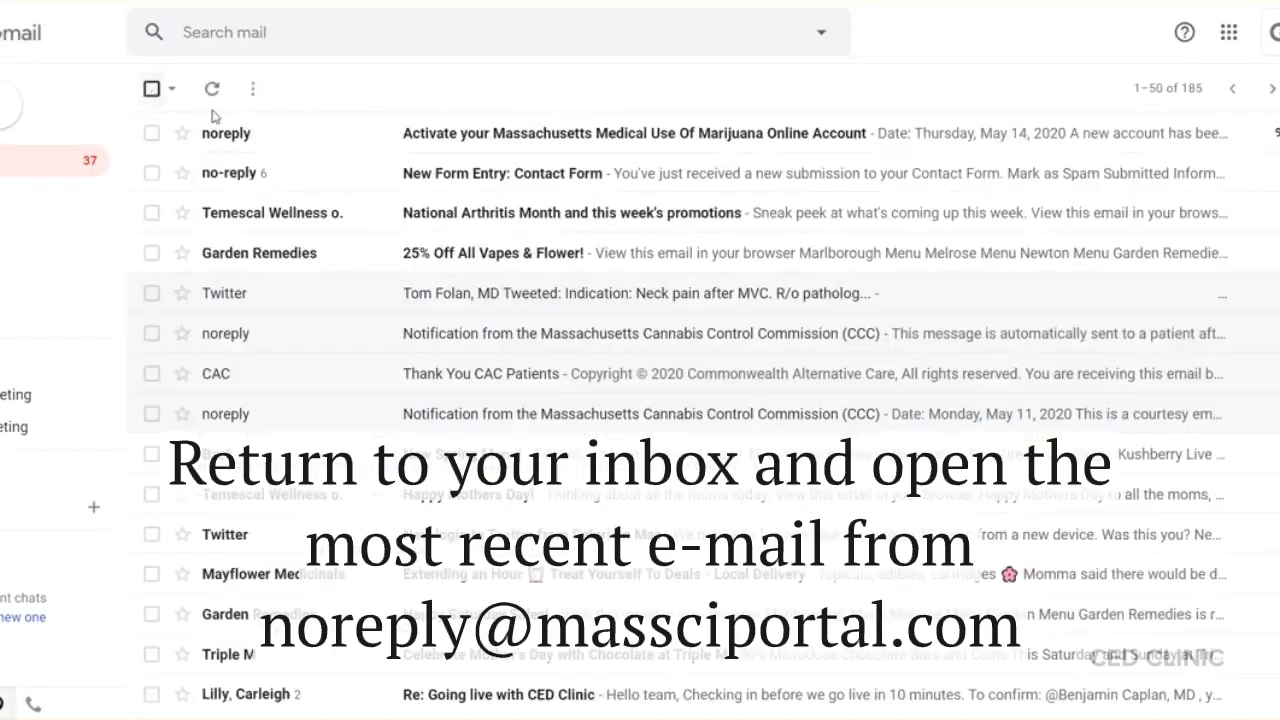
click(440, 130)
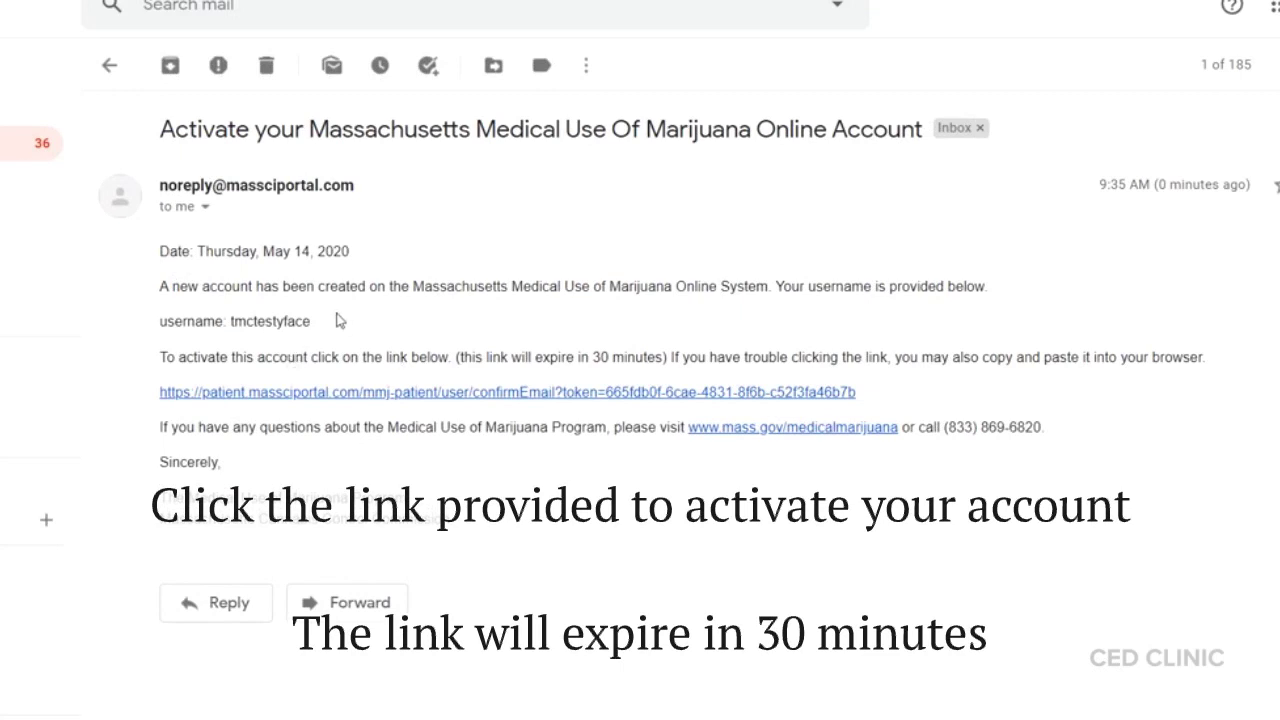
drag(336, 320, 162, 330)
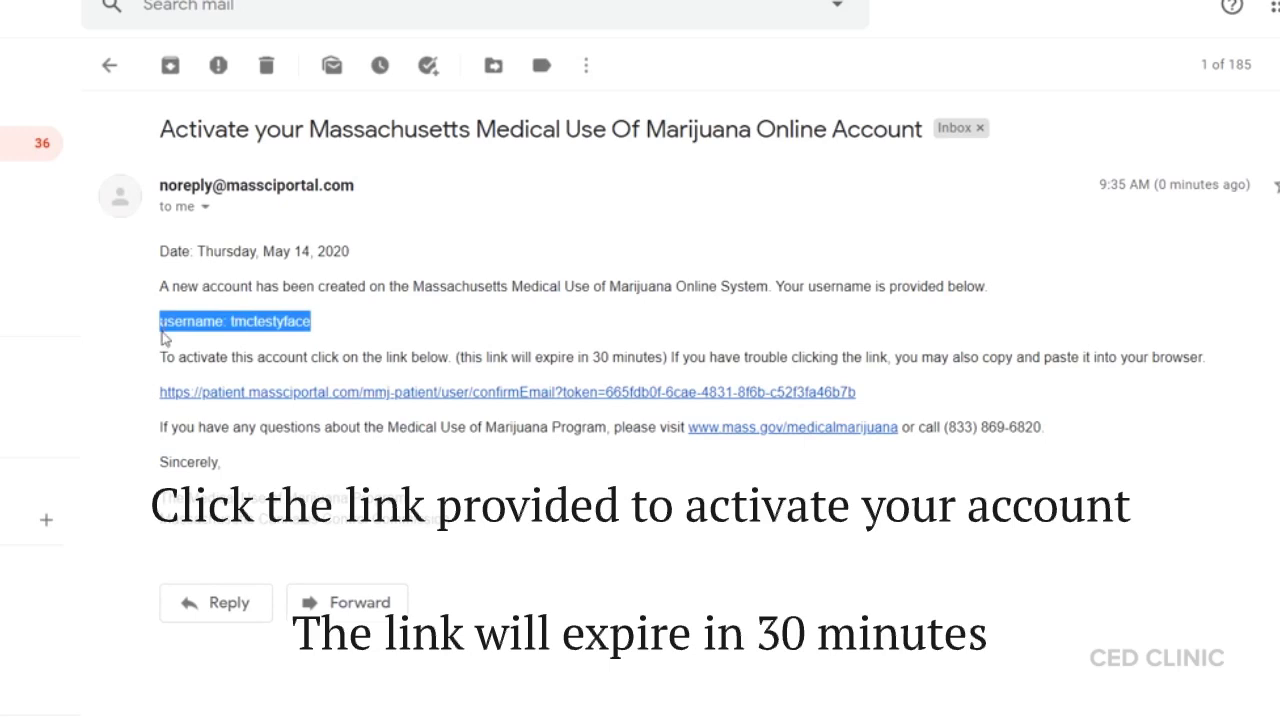
click(389, 328)
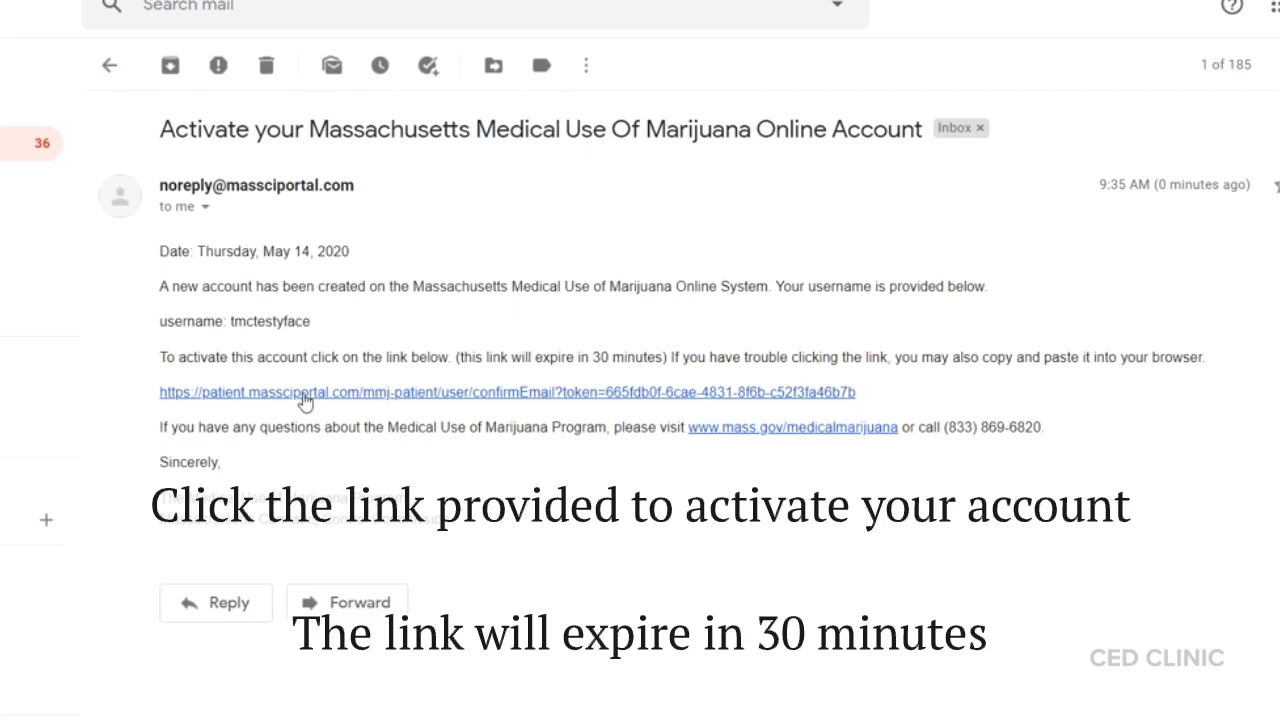
- Follow the activation link, valid for 30 minutes, to confirm the email
drag(668, 357, 456, 358)
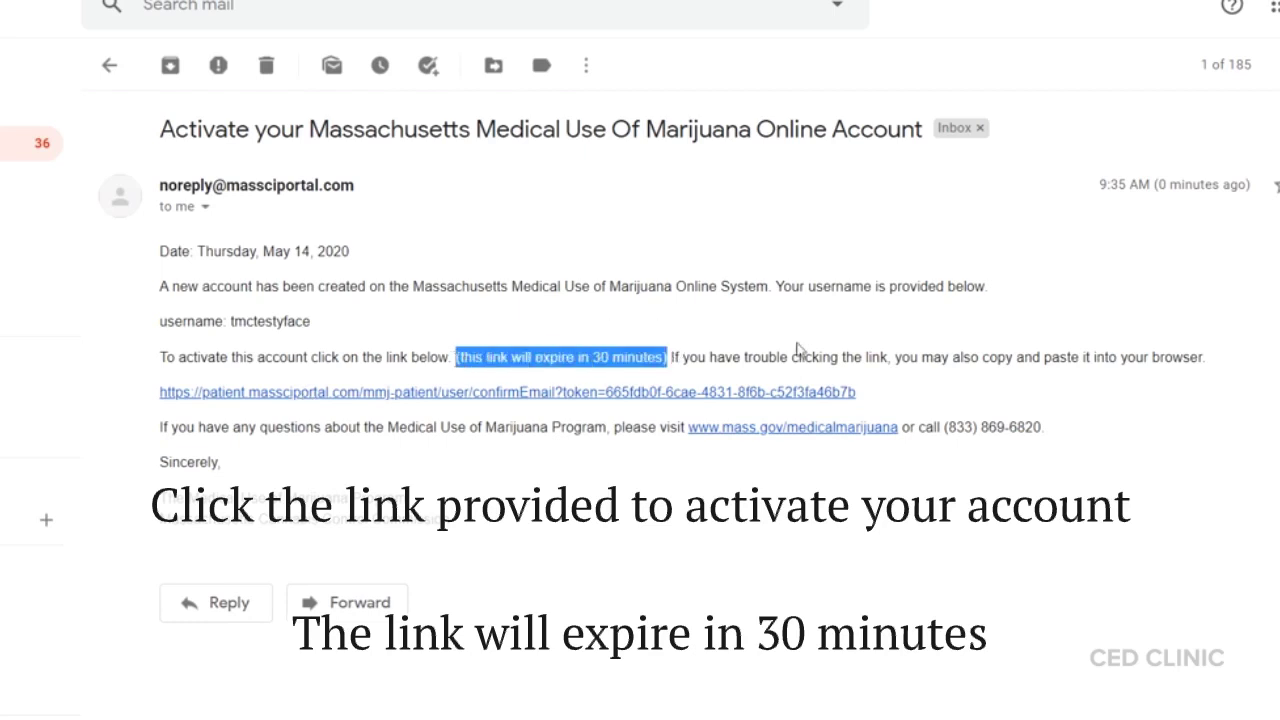
click(918, 376)
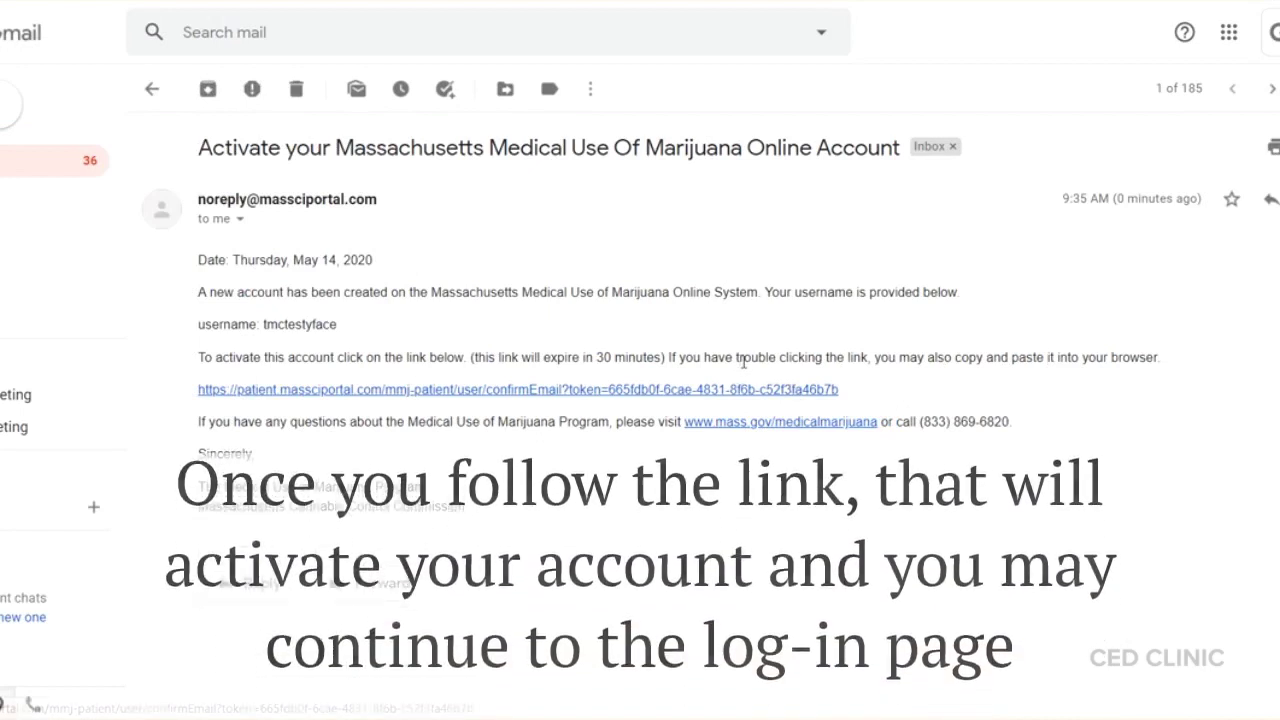
drag(852, 392, 200, 393)
right_click(200, 393)
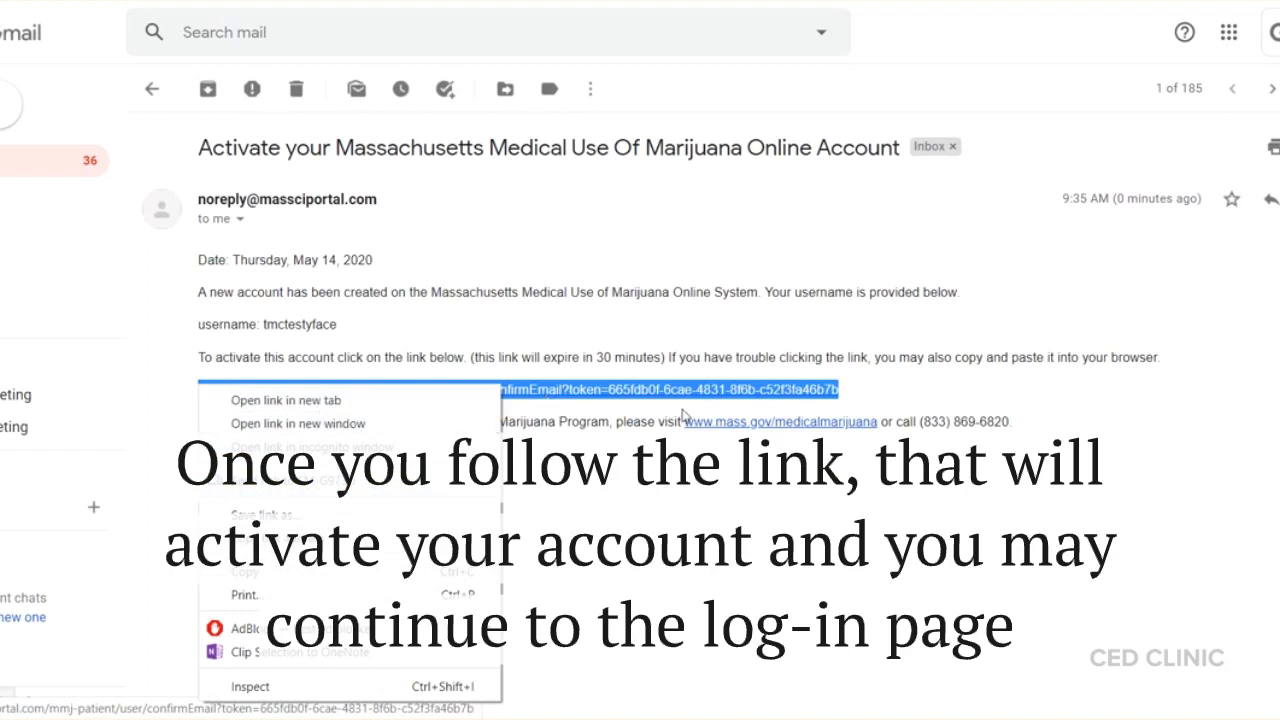
click(757, 390)
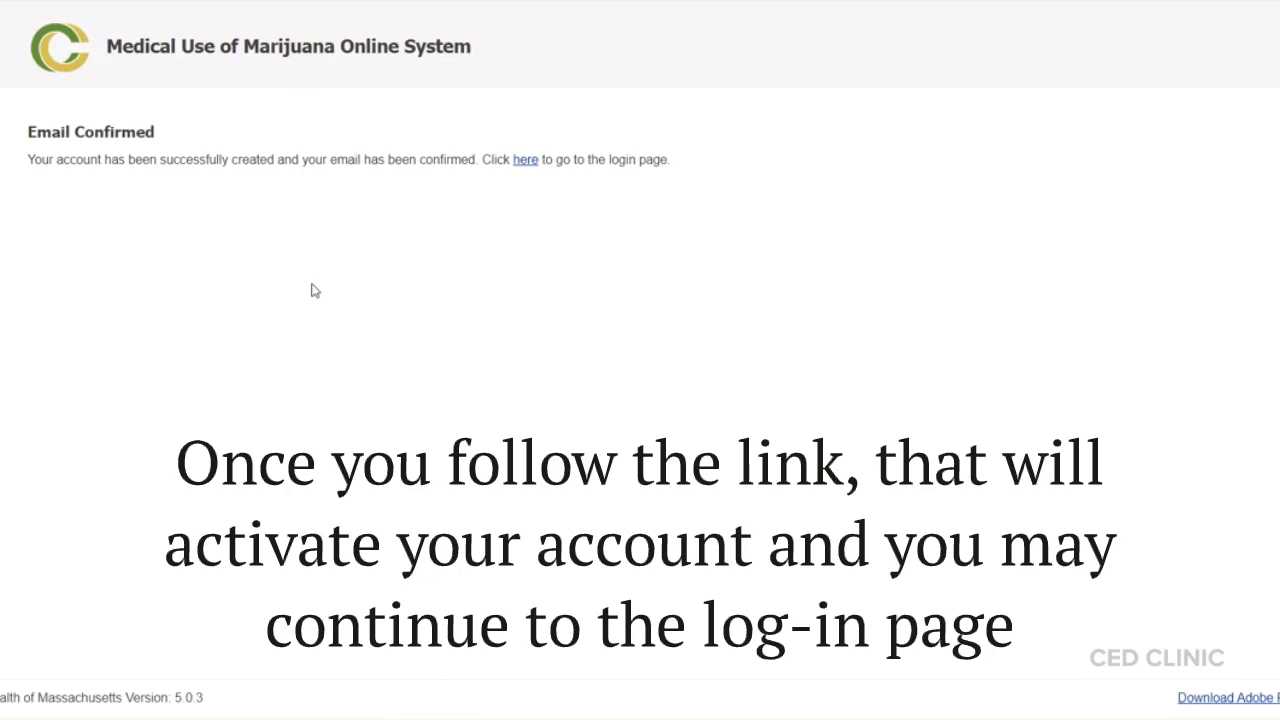
- Log in with the username copied from the activation email and the account password
click(527, 160)
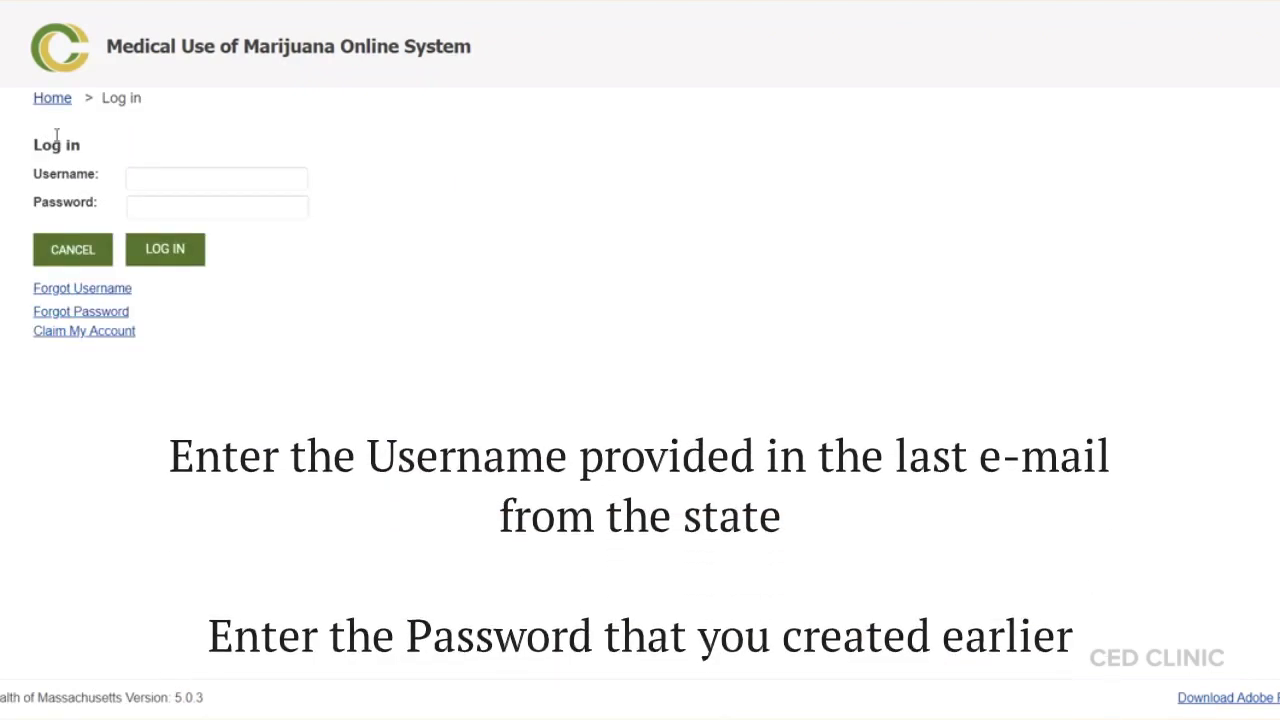
click(150, 178)
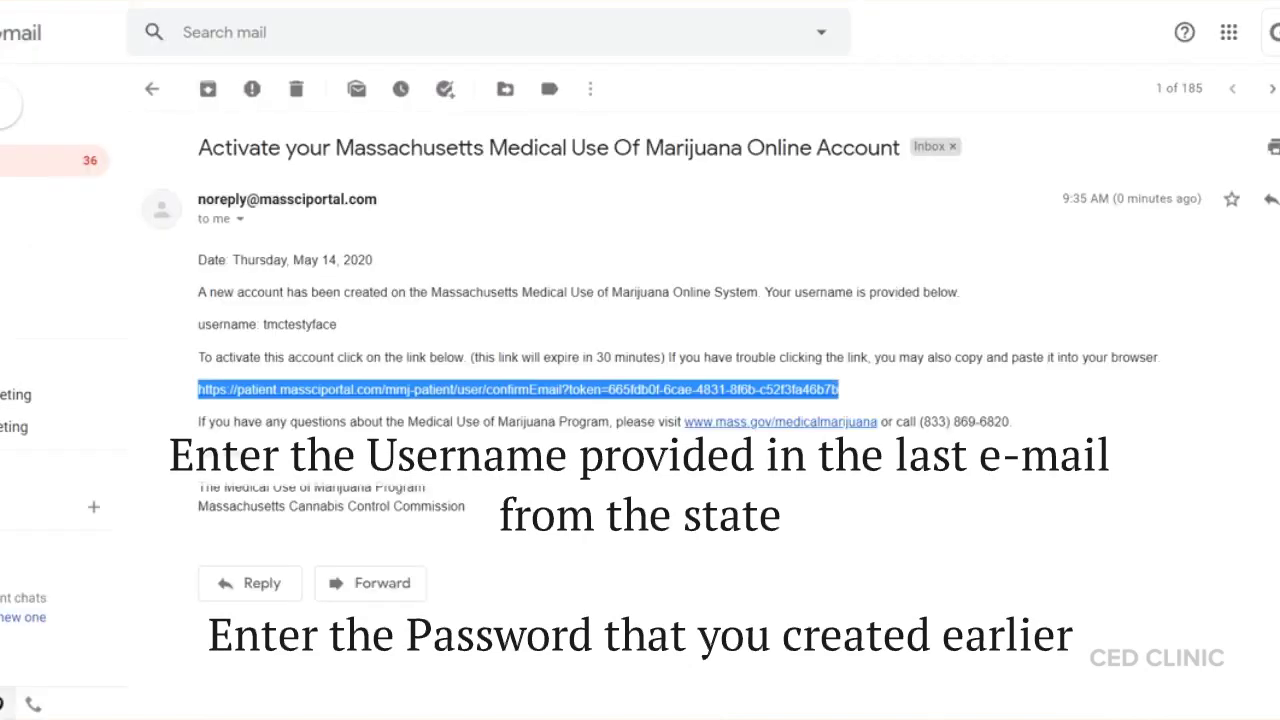
click(278, 293)
drag(336, 321, 264, 330)
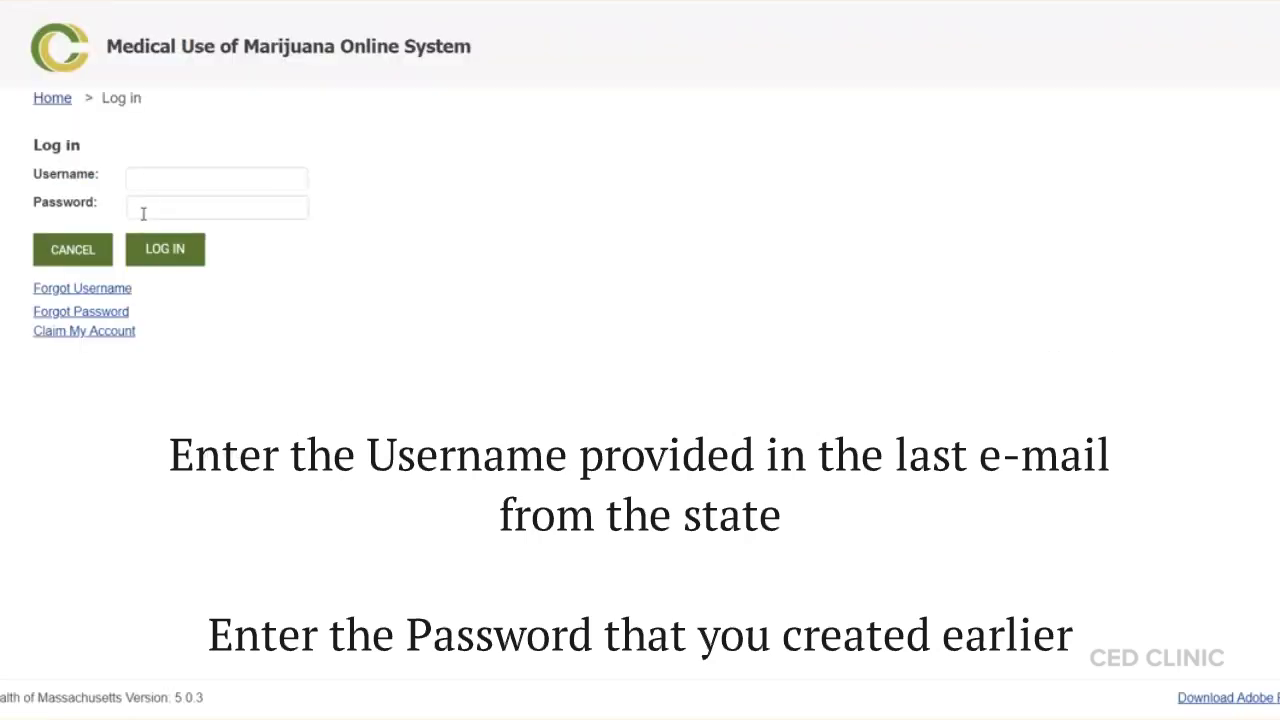
click(150, 177)
key(ctrl+v)
click(164, 206)
text(•••••••)
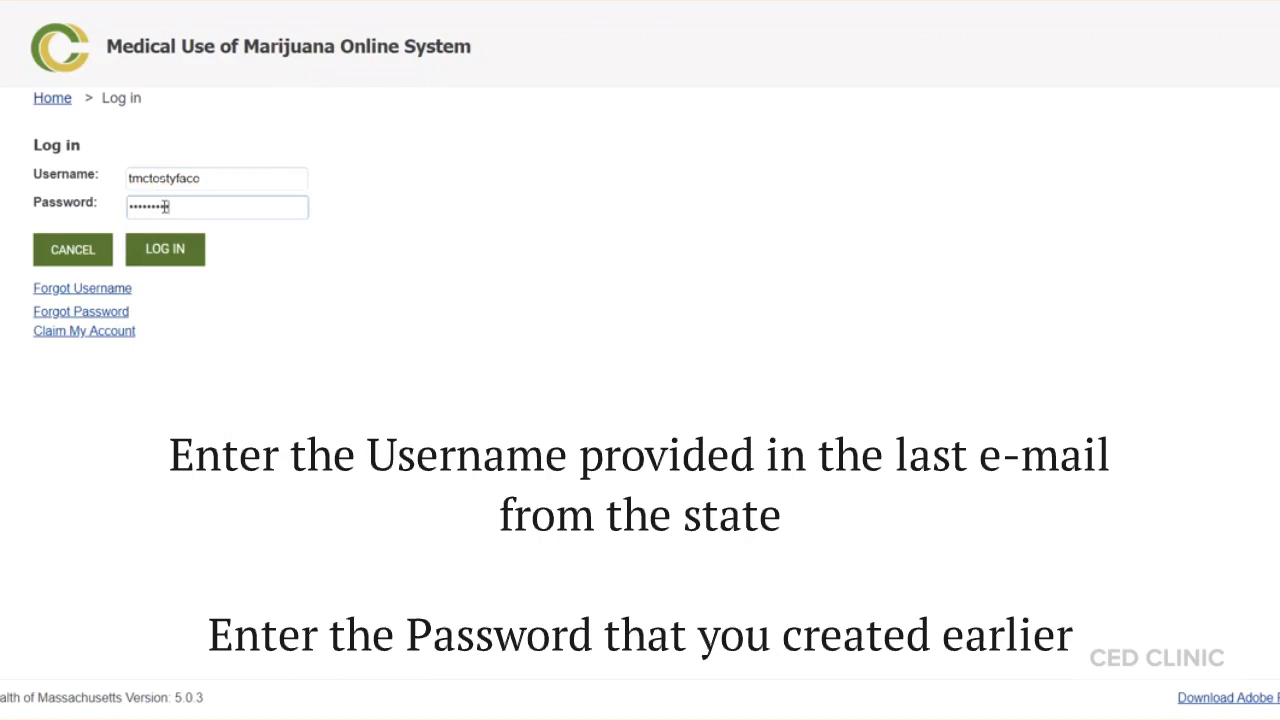
text(•••••)
click(166, 250)
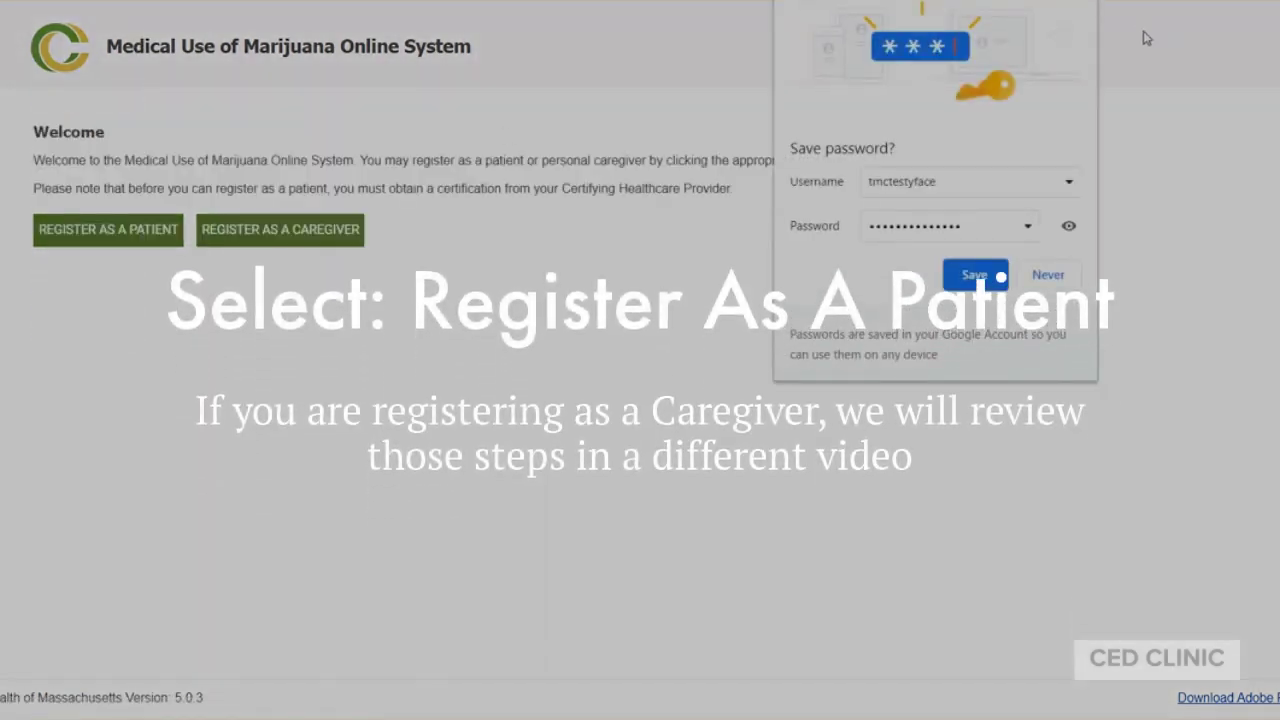
- Save the login in the browser, choose patient registration and submit the identification details
click(1000, 276)
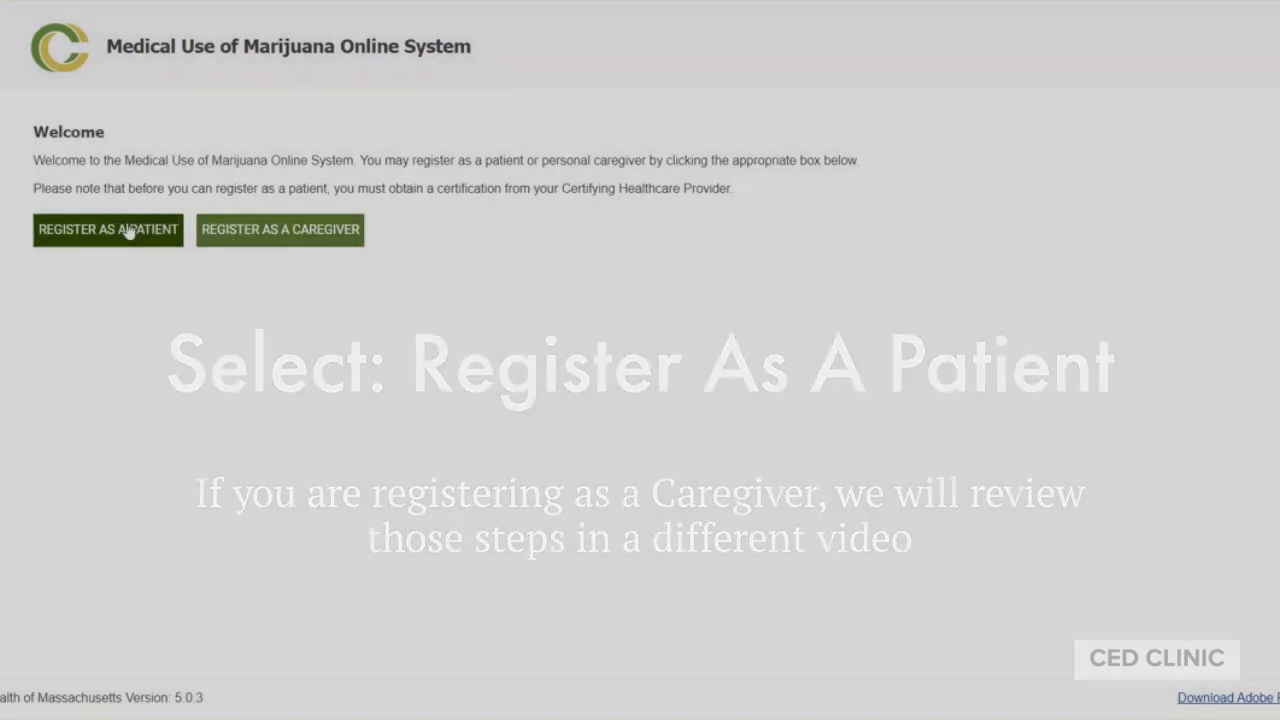
click(129, 231)
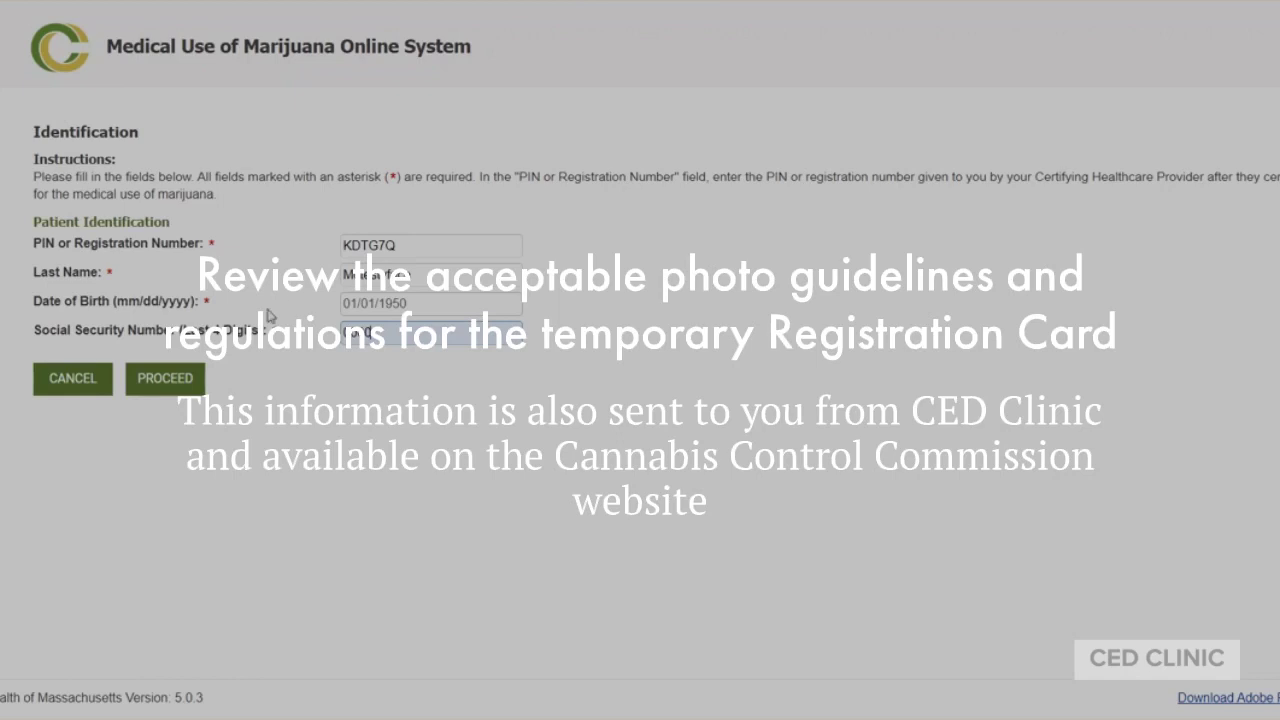
click(172, 379)
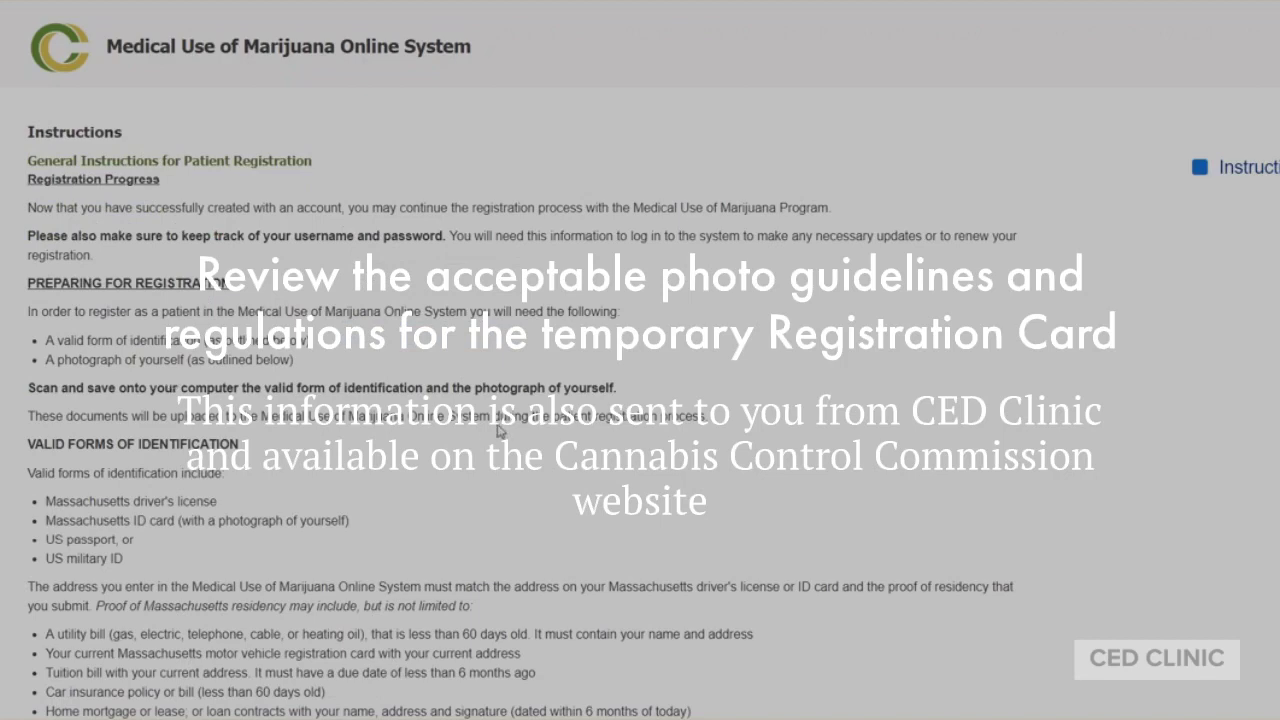
- Scroll through the registration instructions page
scroll(500, 430, down, 3)
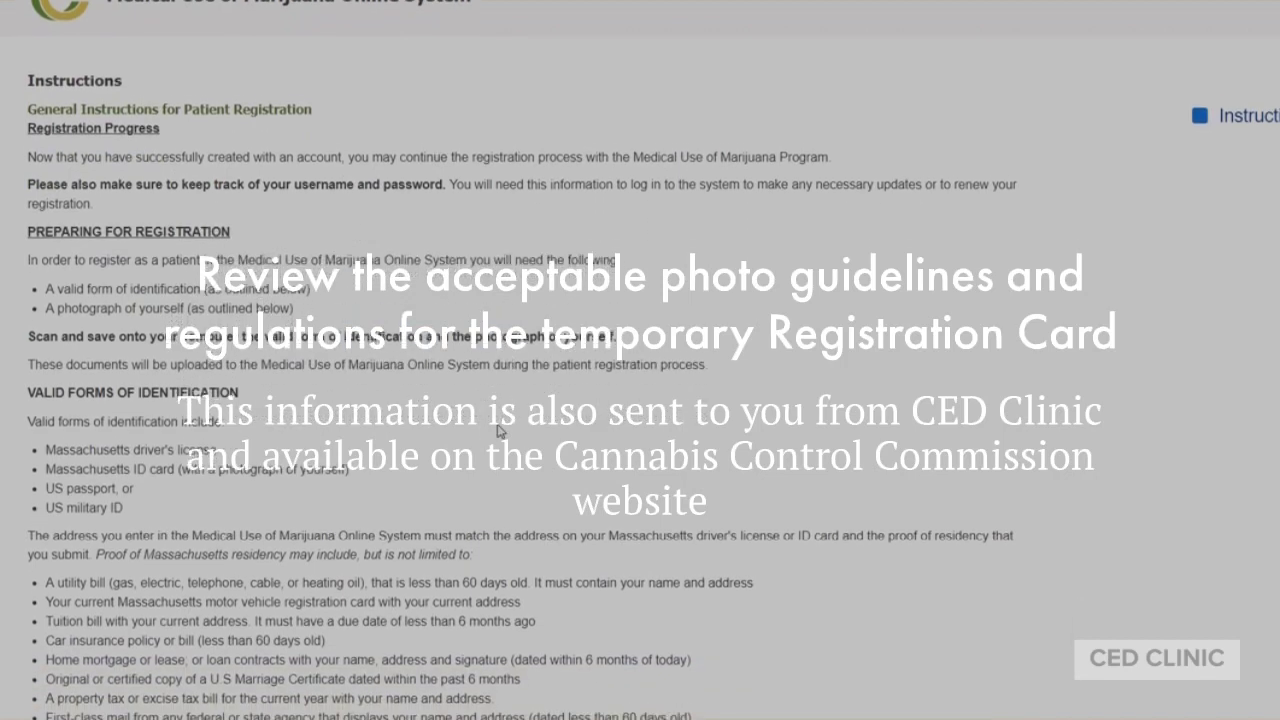
scroll(500, 430, down, 10)
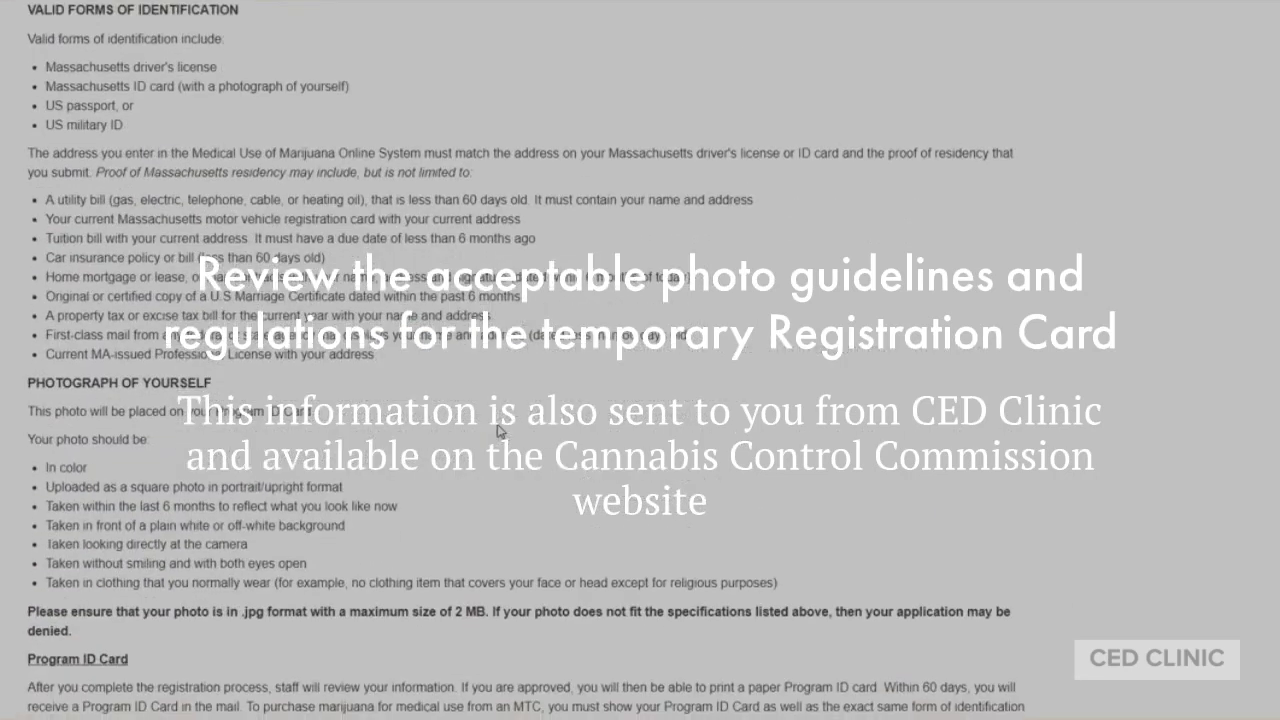
scroll(500, 430, down, 9)
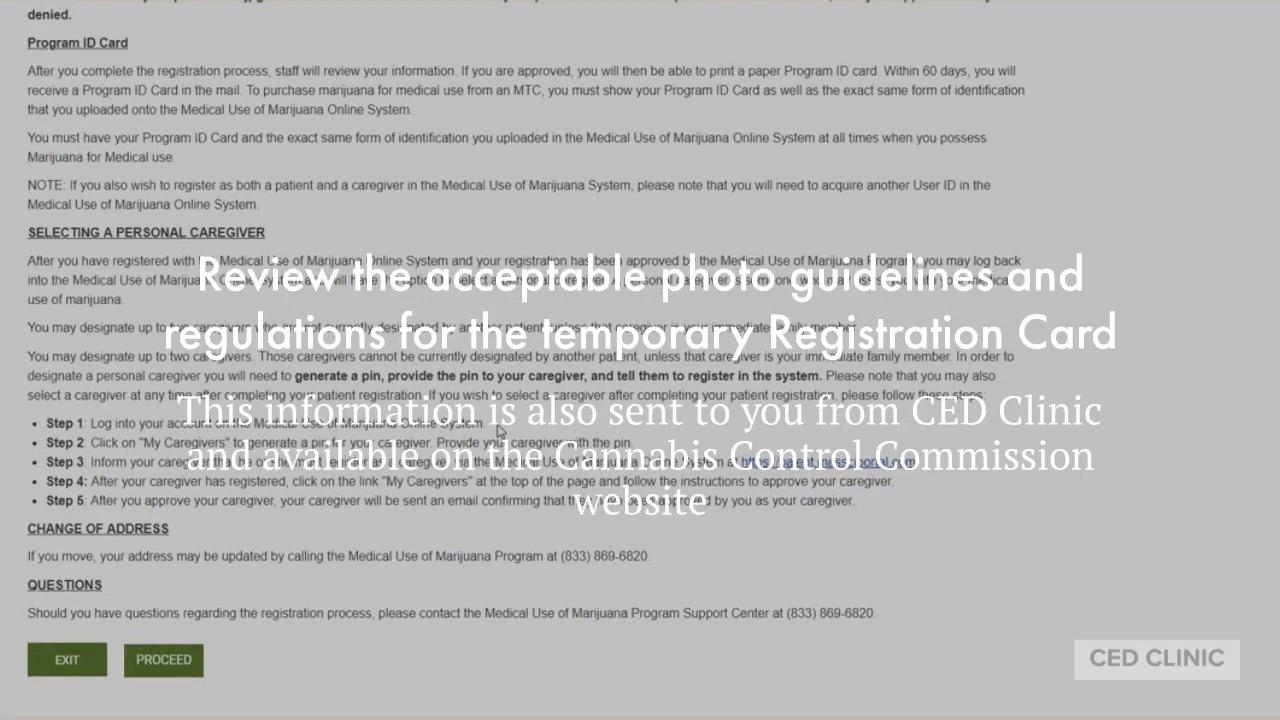
scroll(497, 430, up, 1)
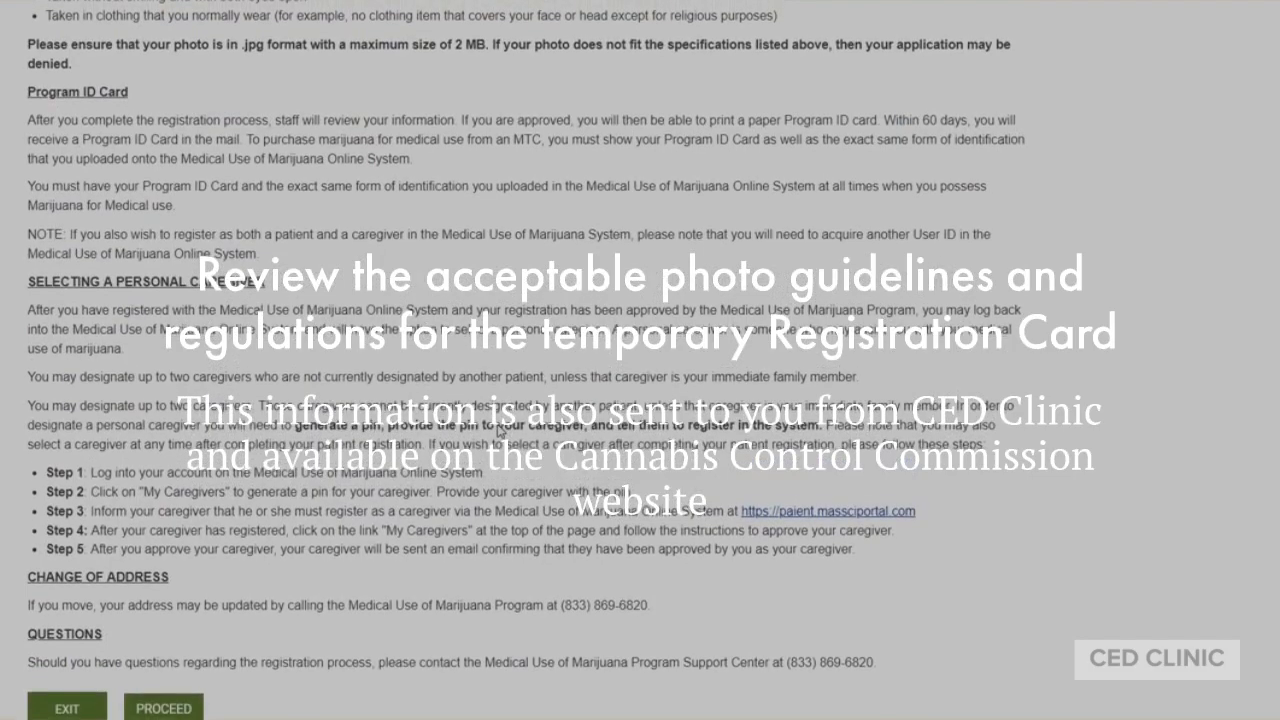
scroll(497, 430, up, 5)
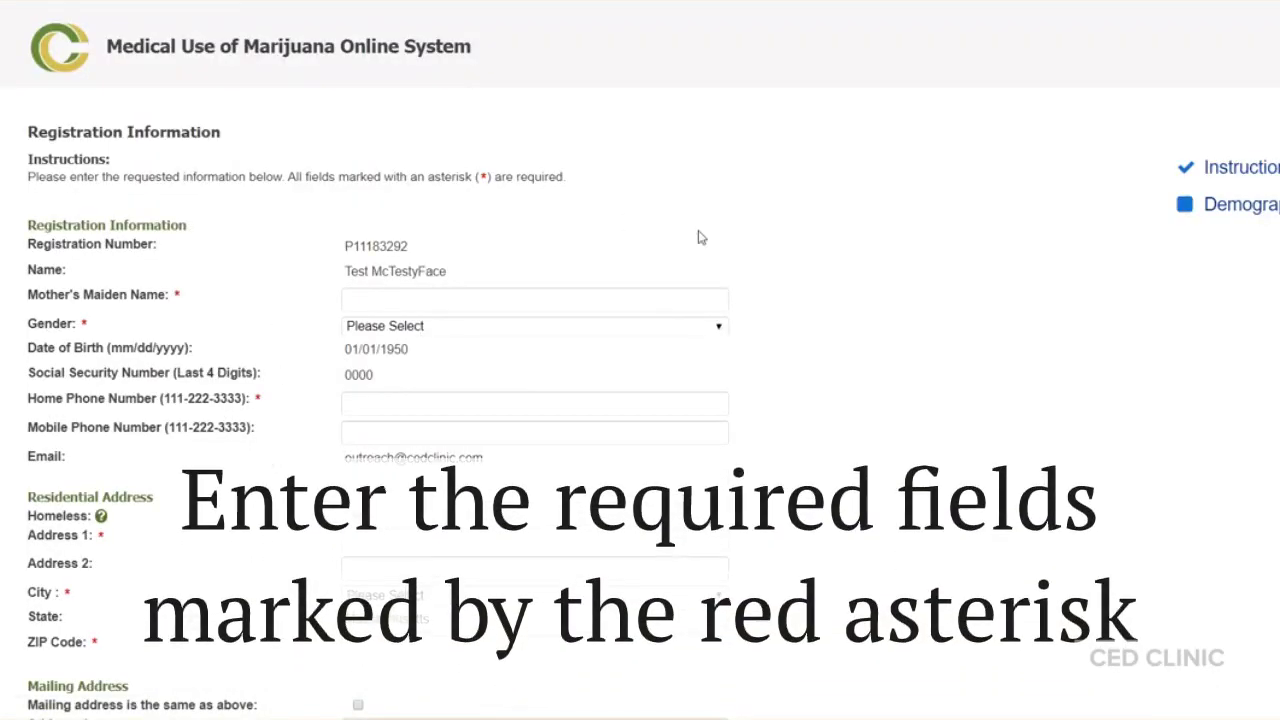
- Enter the mother's maiden name in the required field
scroll(700, 237, down, 1)
scroll(700, 237, down, 8)
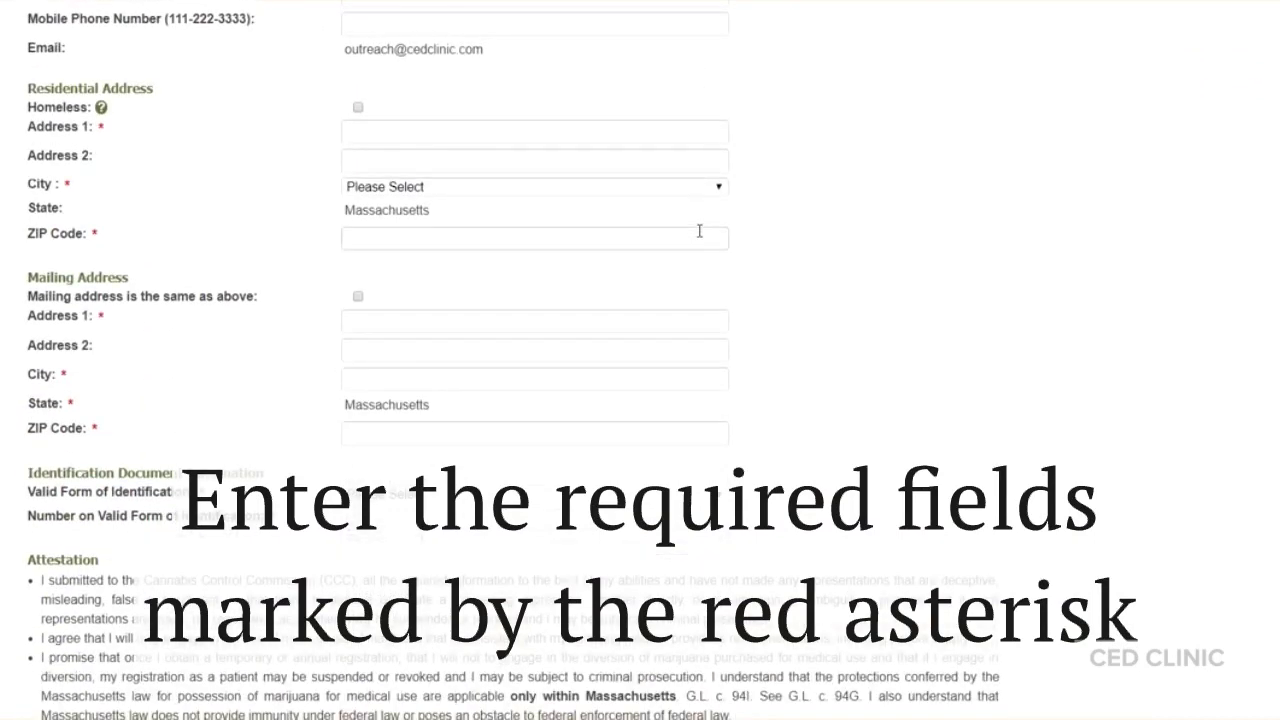
scroll(700, 237, up, 8)
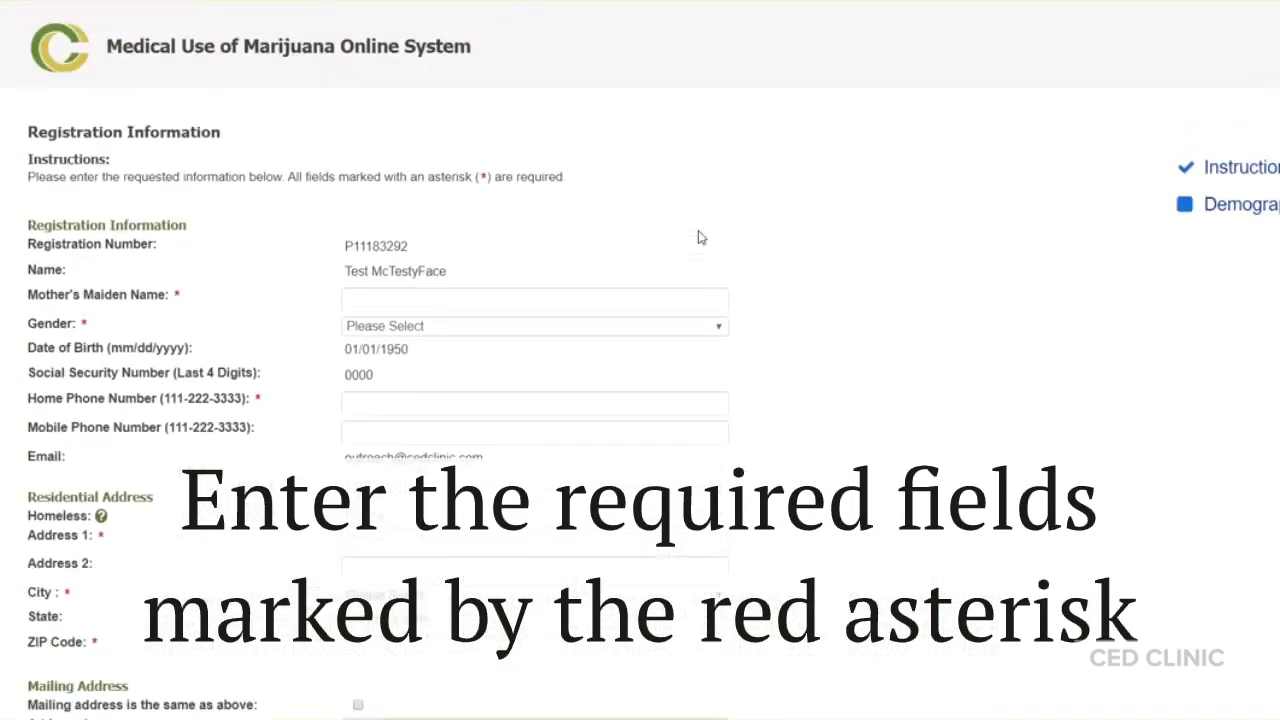
drag(184, 296, 170, 298)
click(249, 294)
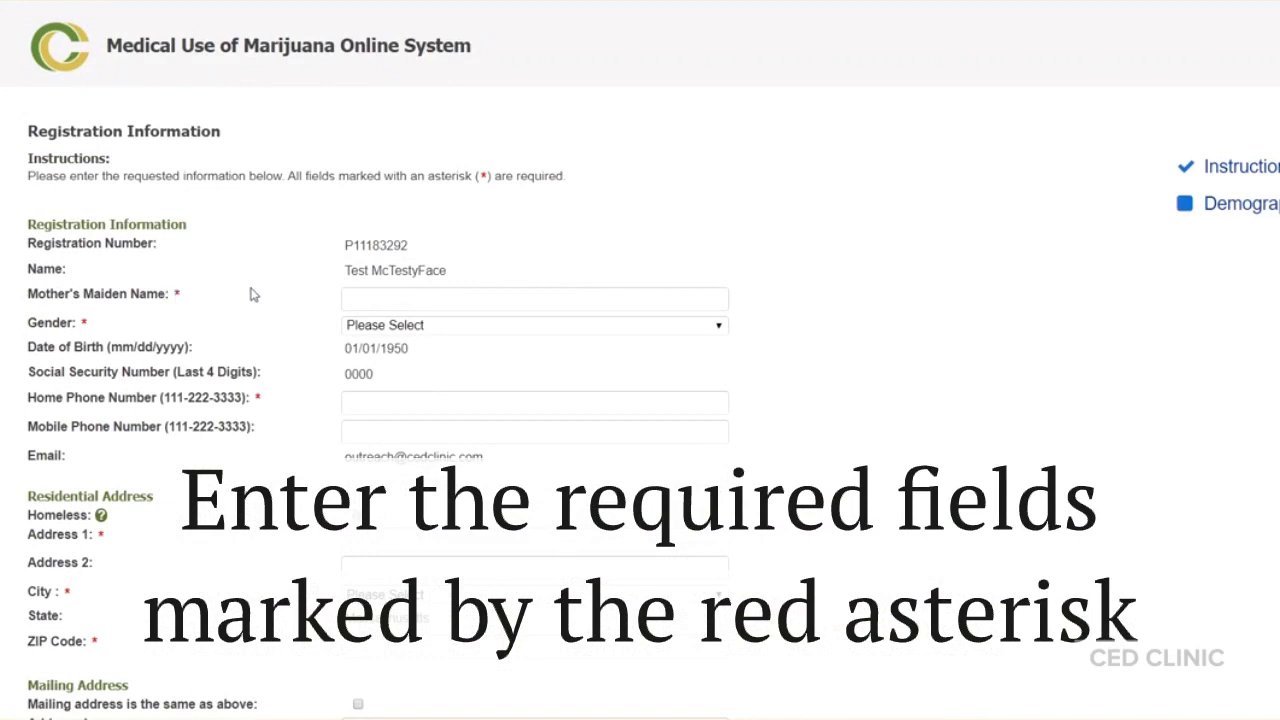
click(395, 296)
text(Smith)
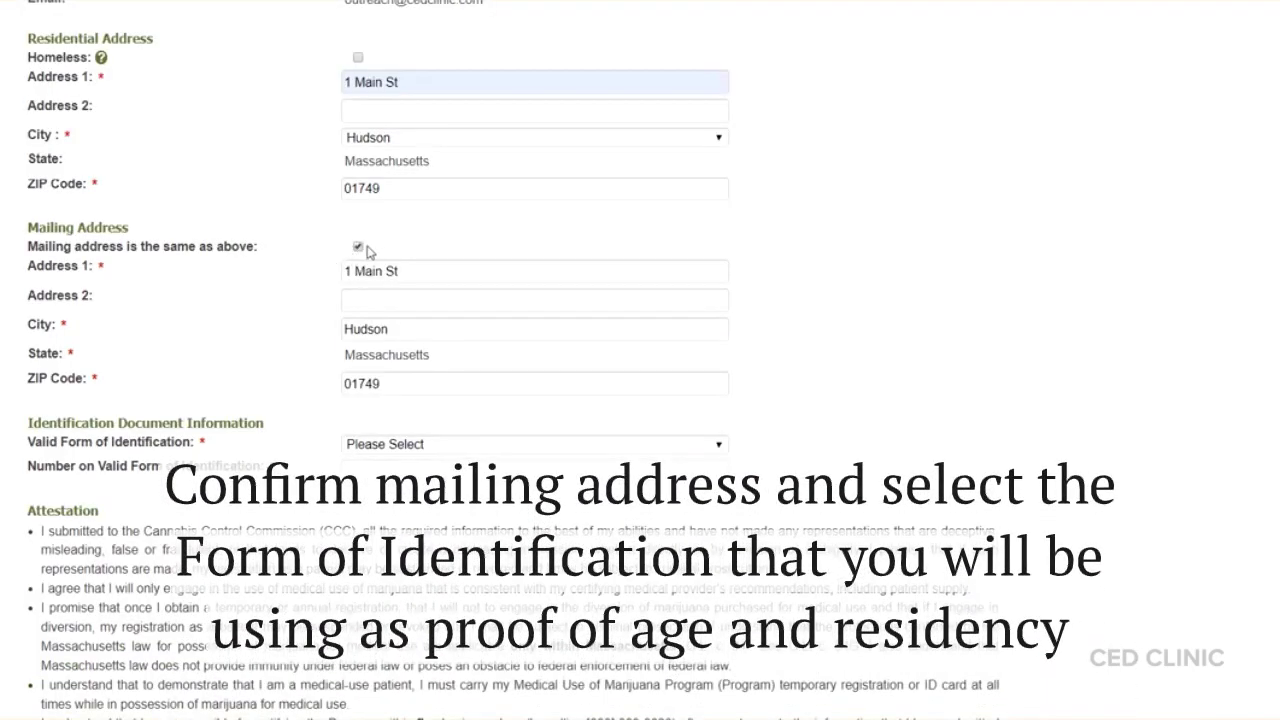
- Set the ID type to Massachusetts Driver's License and fill in its number from the saved suggestion
scroll(366, 251, down, 2)
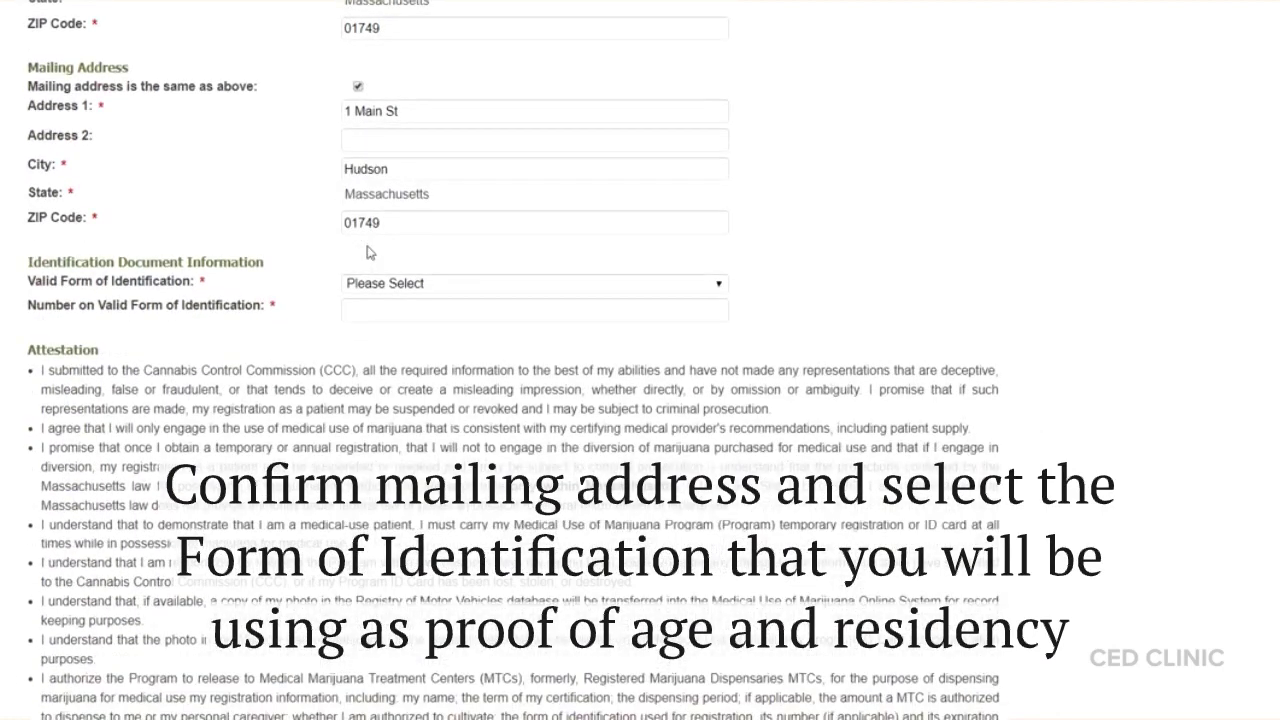
click(369, 285)
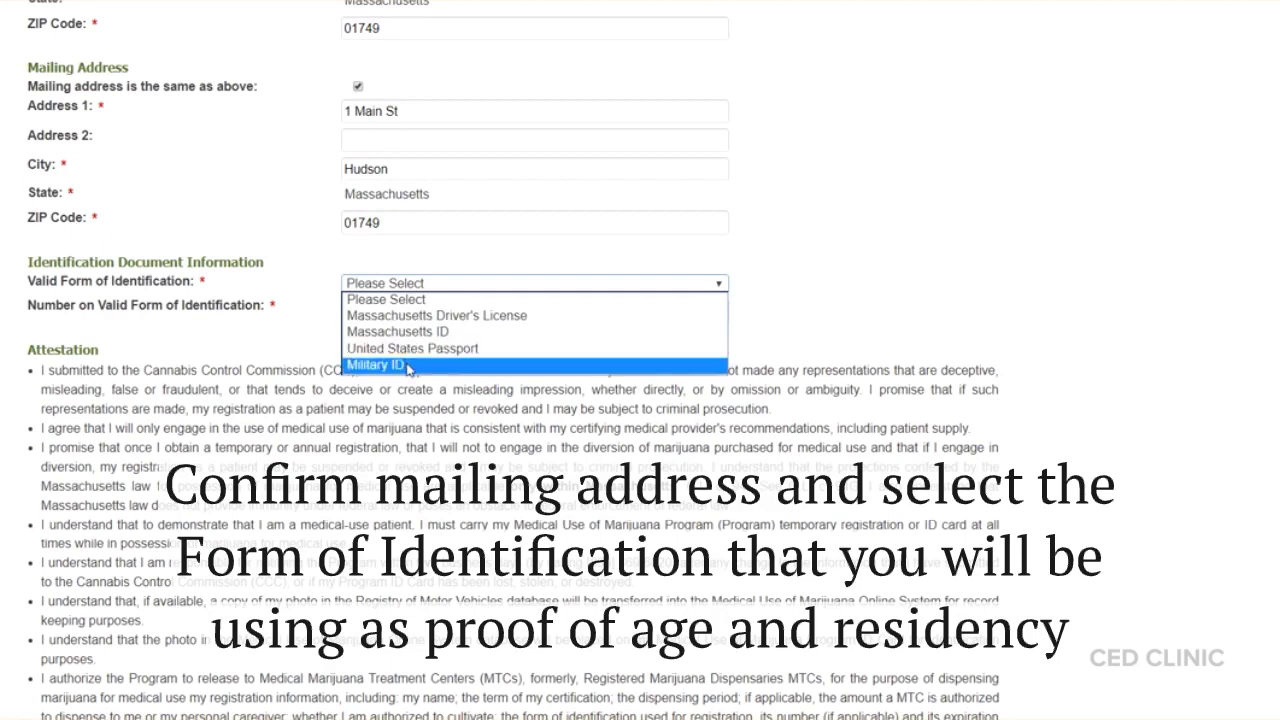
click(400, 315)
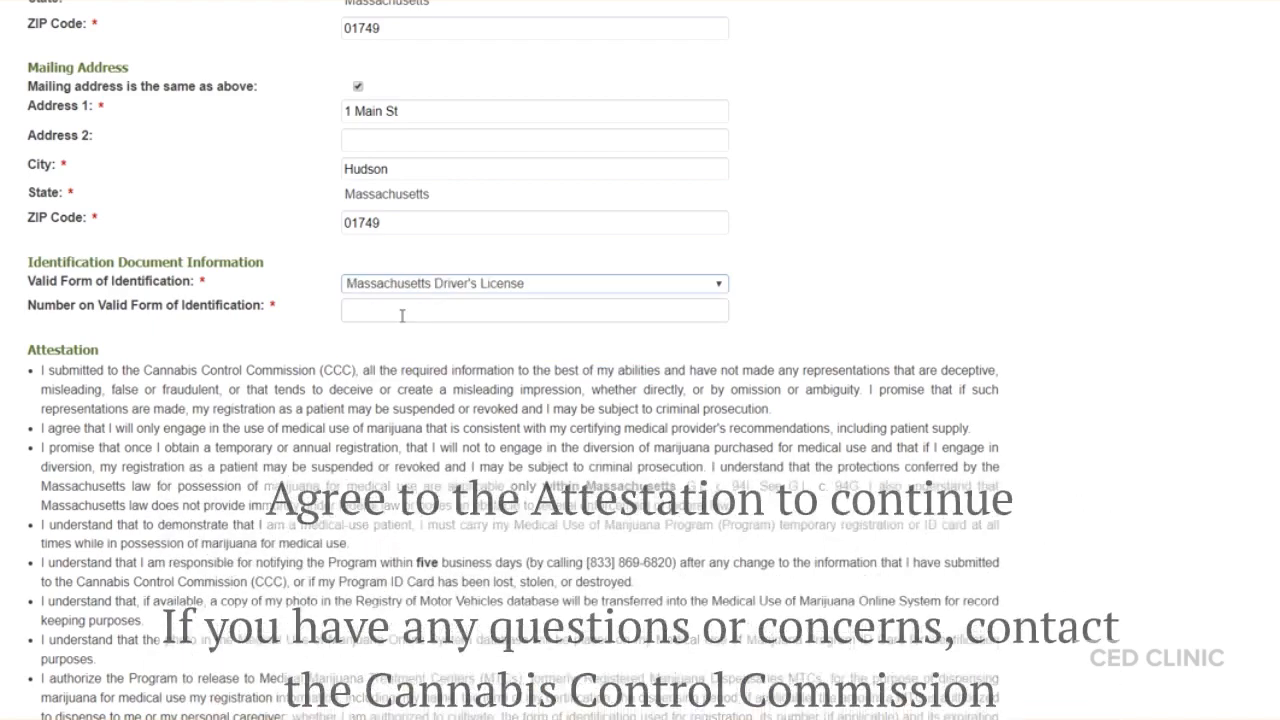
click(430, 285)
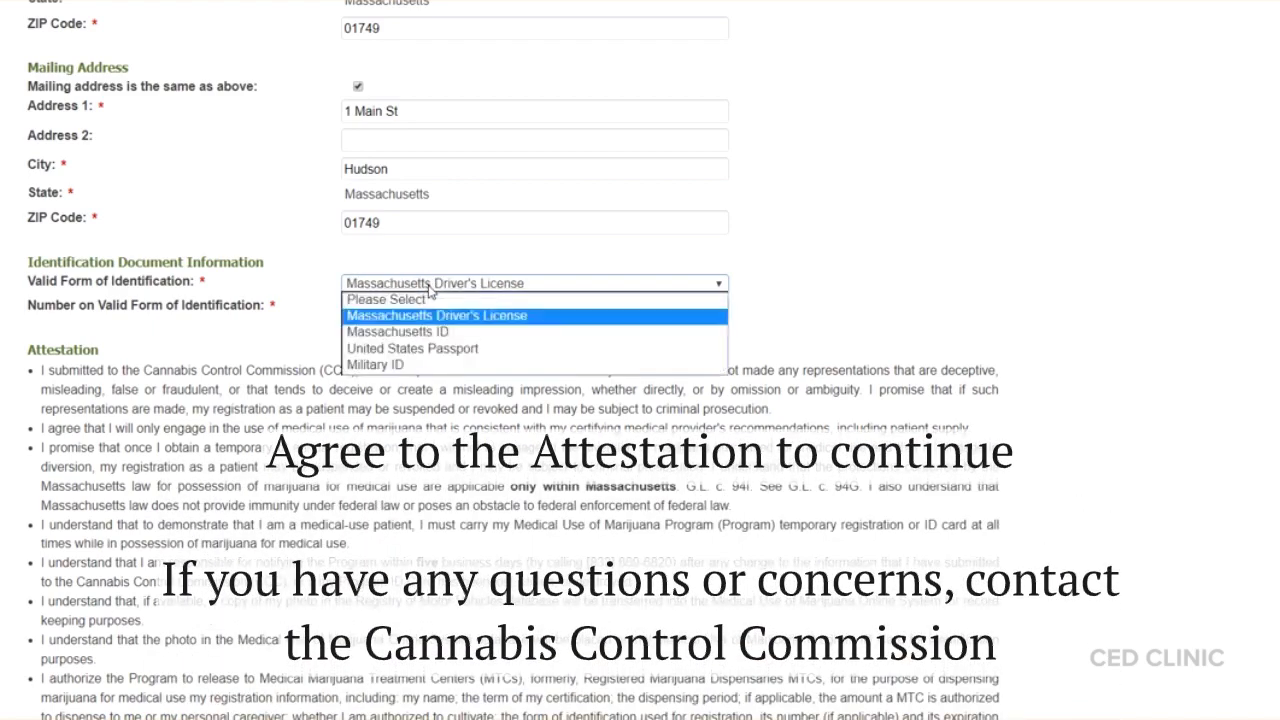
click(395, 331)
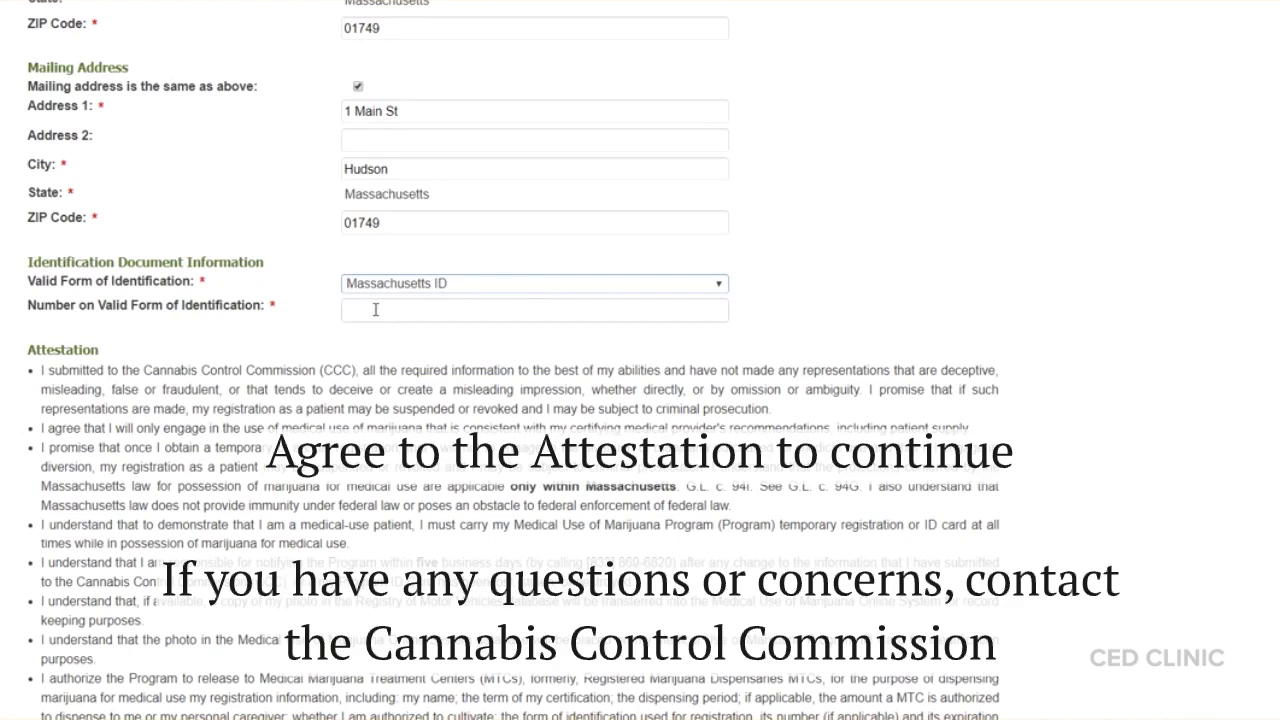
click(375, 308)
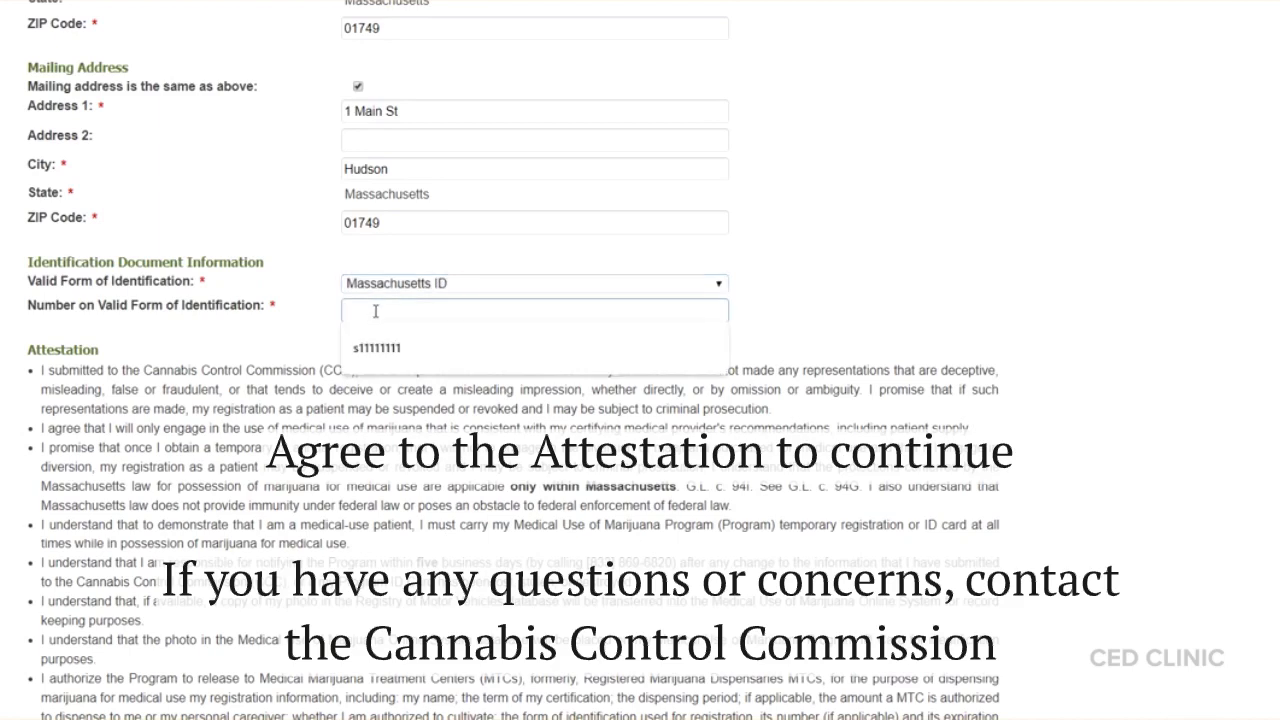
click(380, 349)
scroll(381, 355, down, 1)
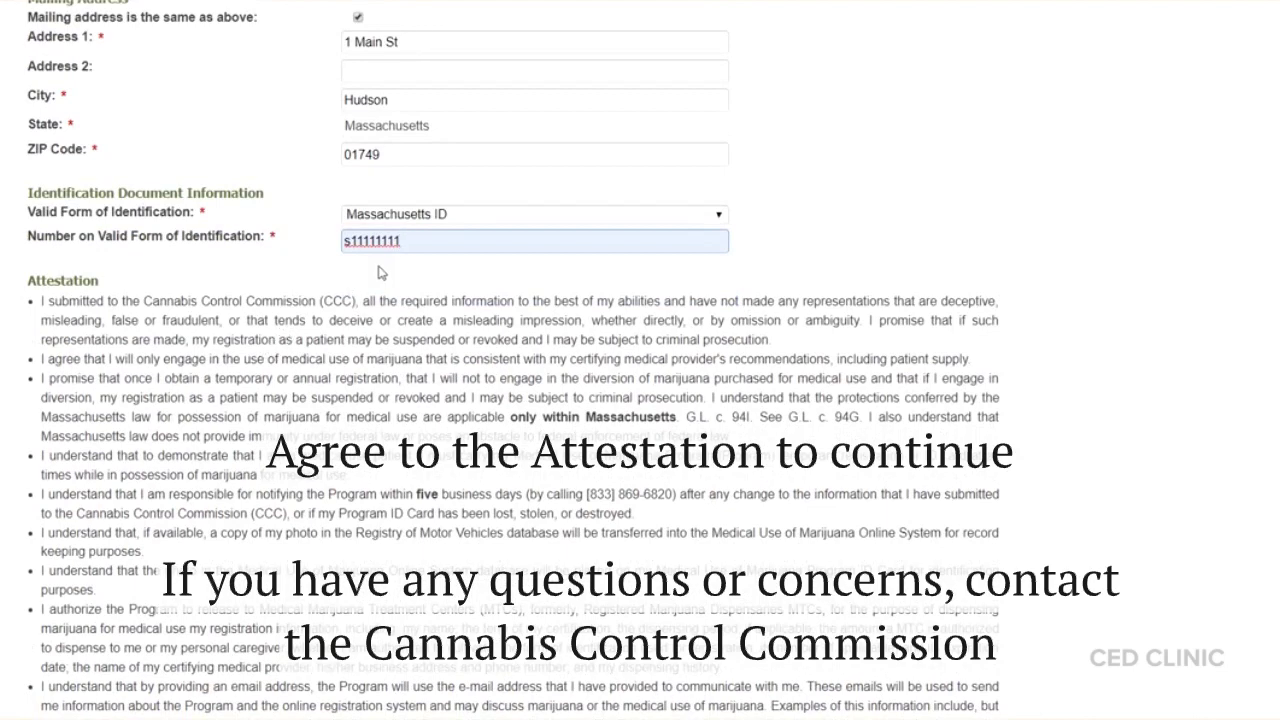
click(400, 214)
click(397, 247)
scroll(300, 256, down, 1)
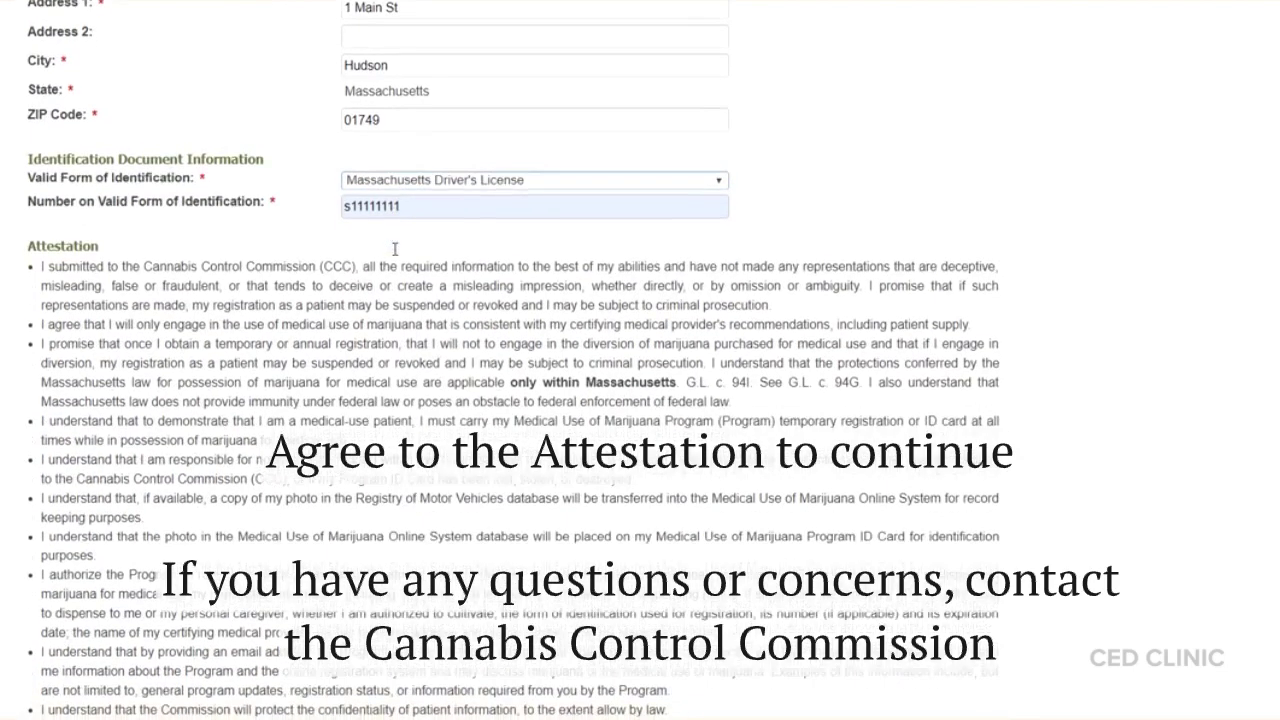
scroll(257, 255, down, 1)
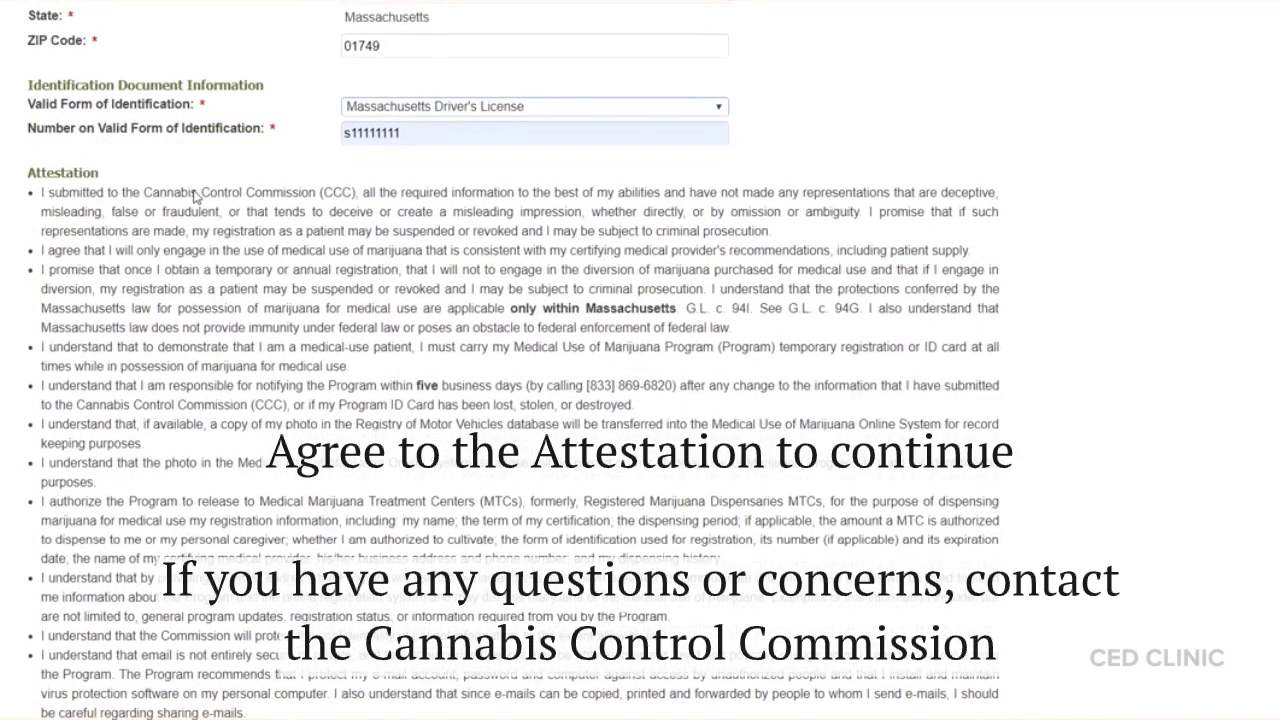
- Scroll through the attestation and submit the form to reach Verify Identification
scroll(374, 245, down, 1)
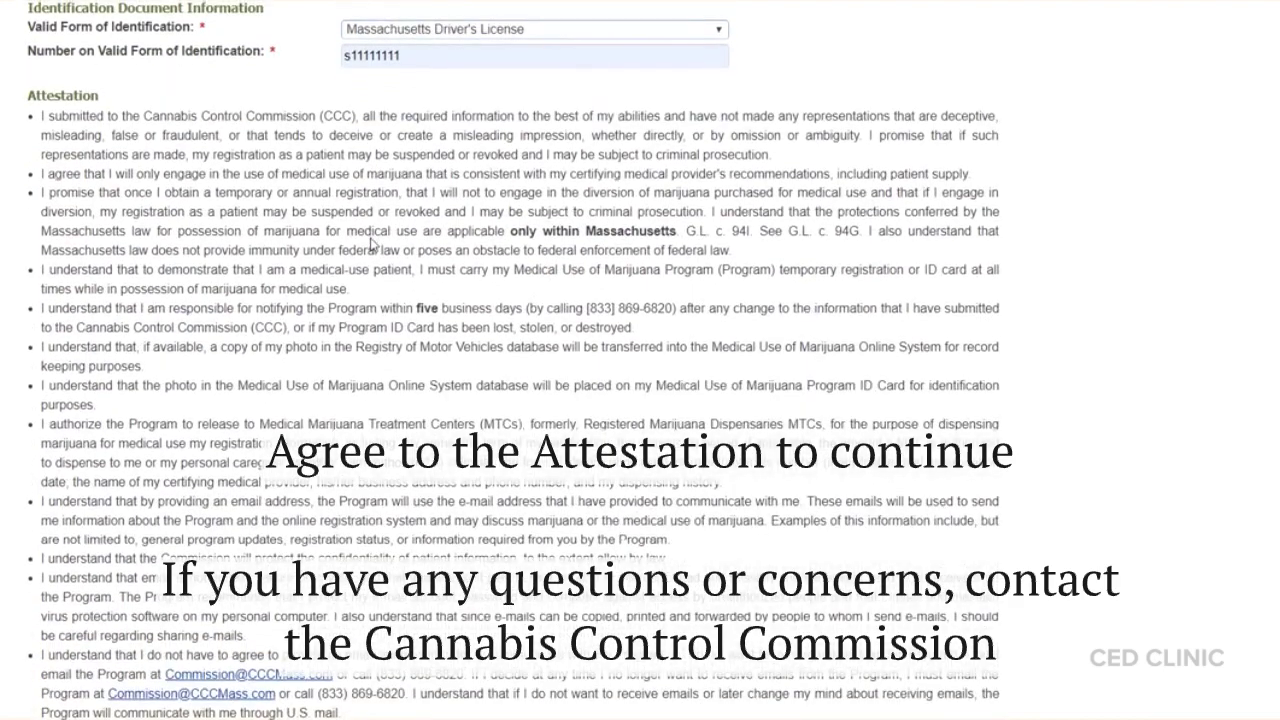
scroll(372, 245, down, 1)
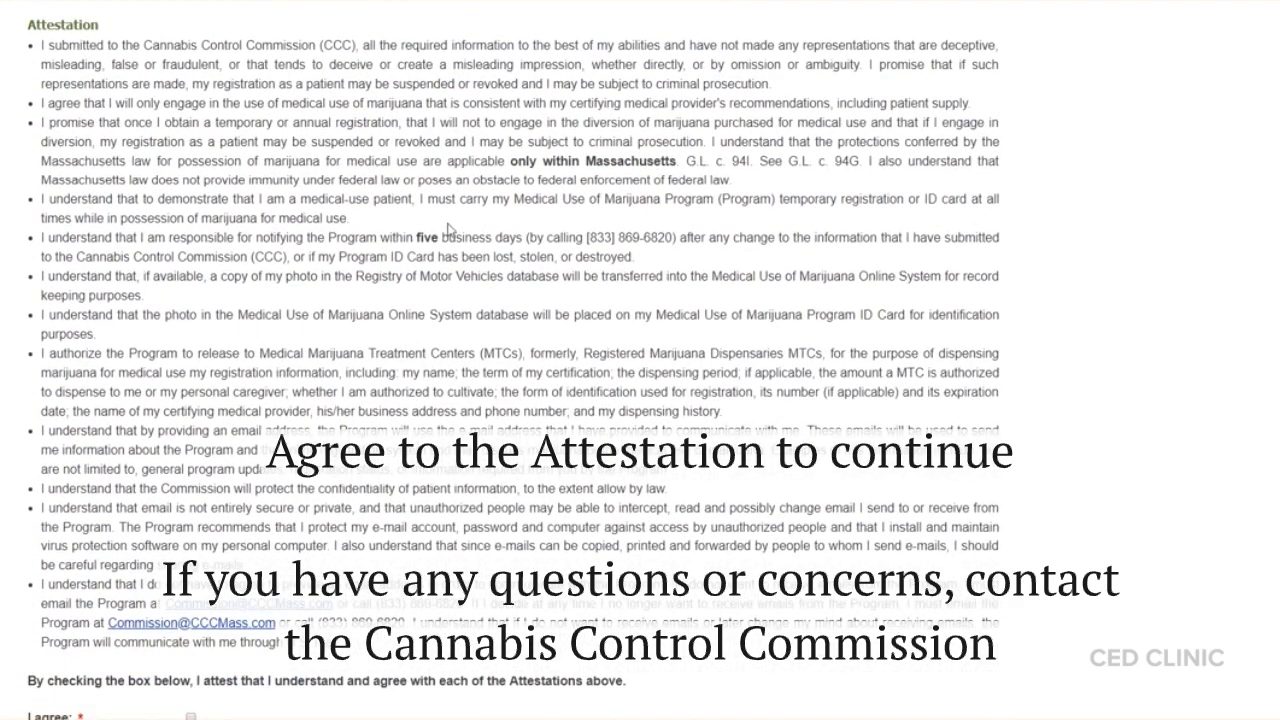
scroll(448, 229, down, 2)
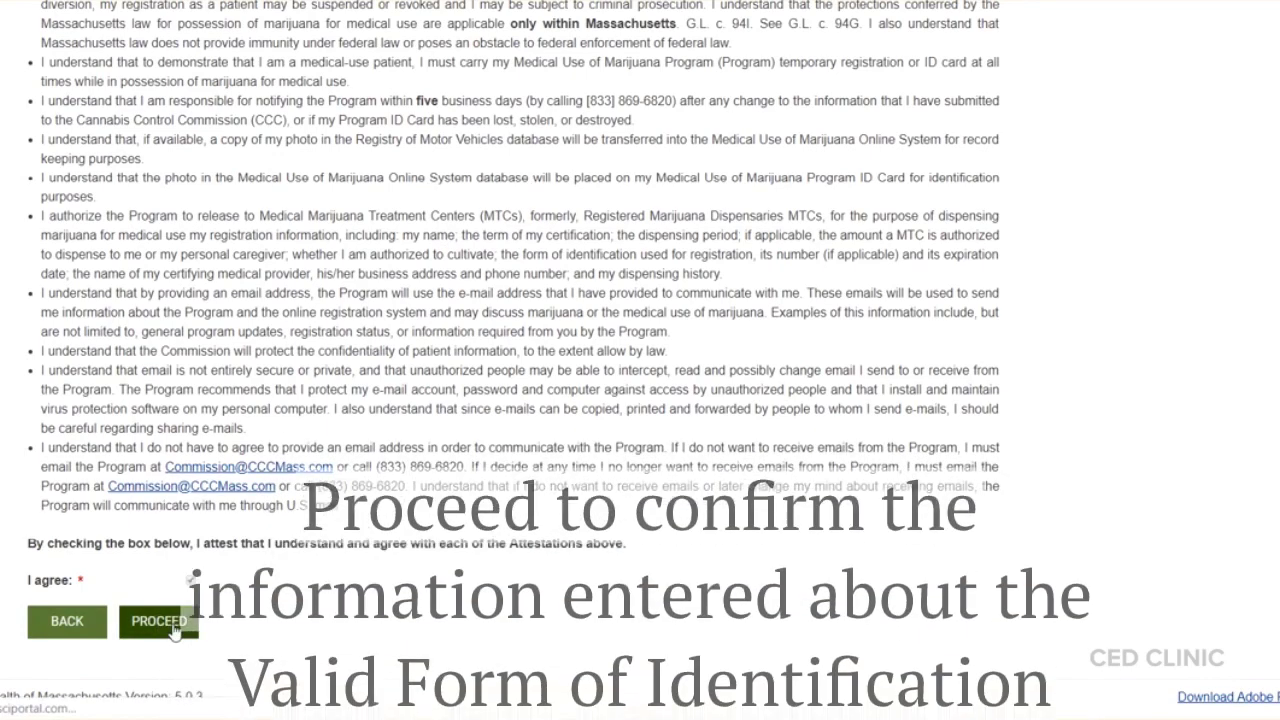
click(173, 628)
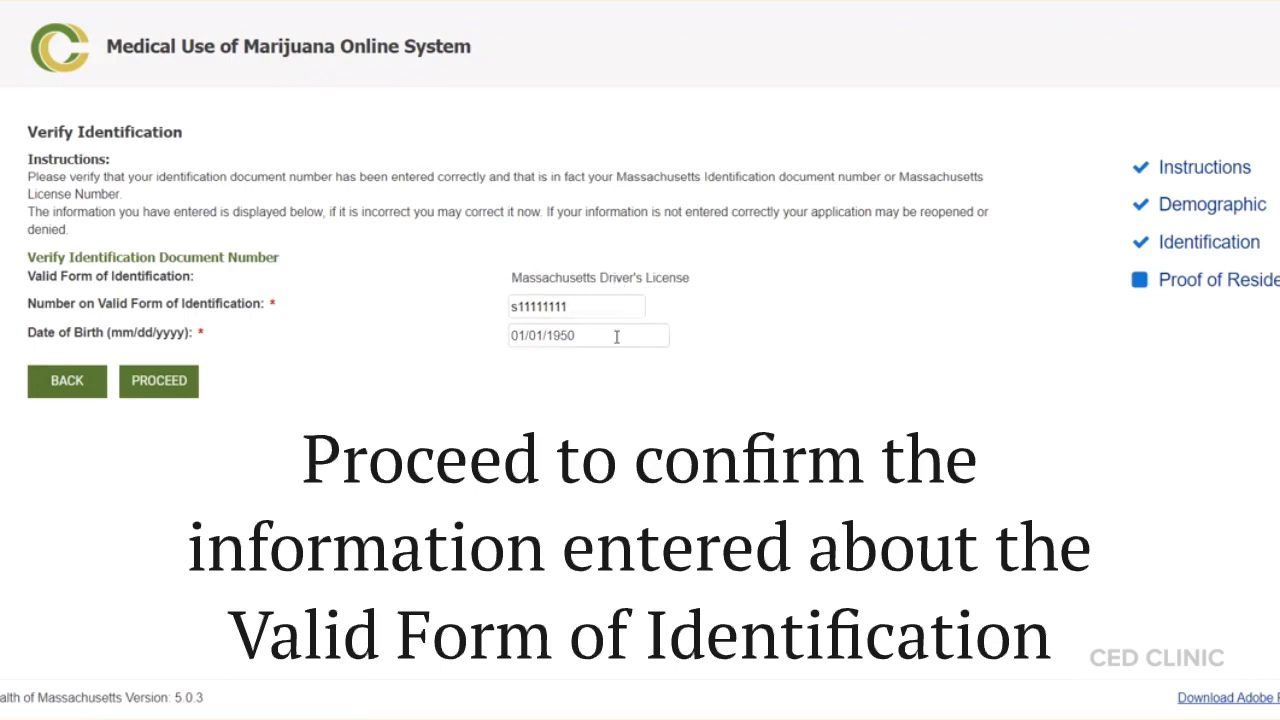
- Confirm the verified driver's license details
click(163, 388)
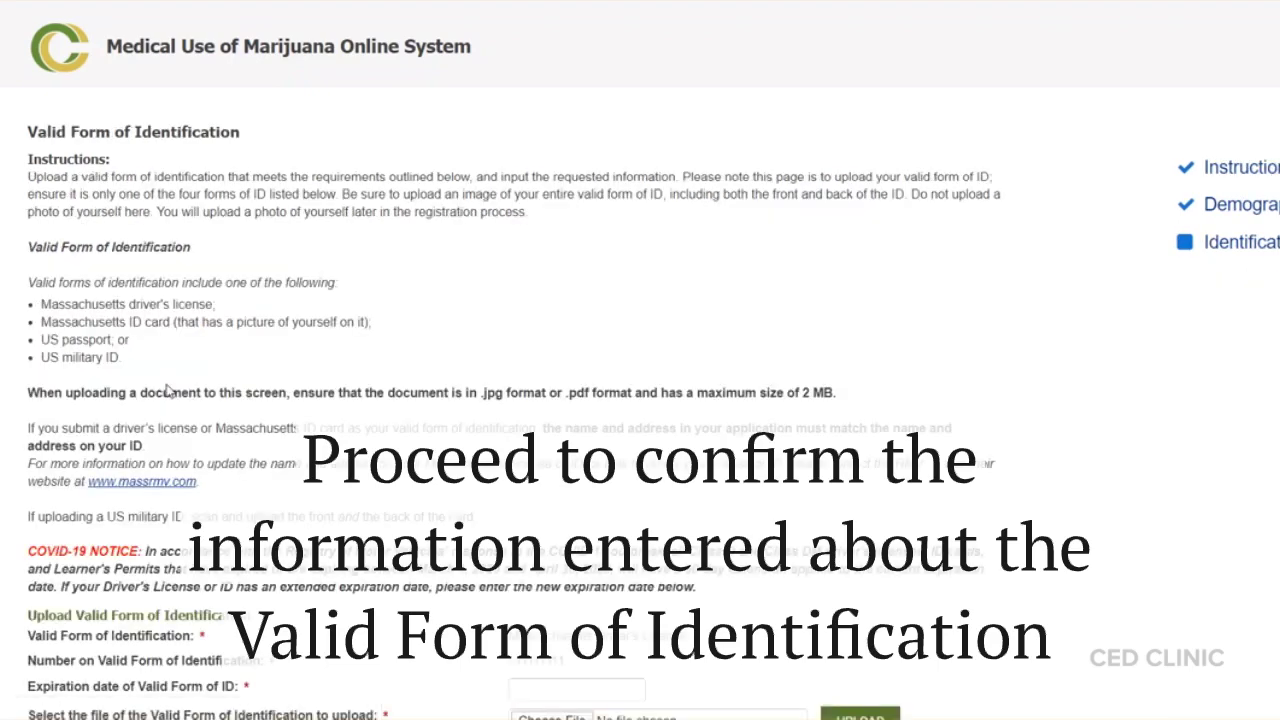
scroll(166, 389, down, 1)
scroll(398, 432, down, 1)
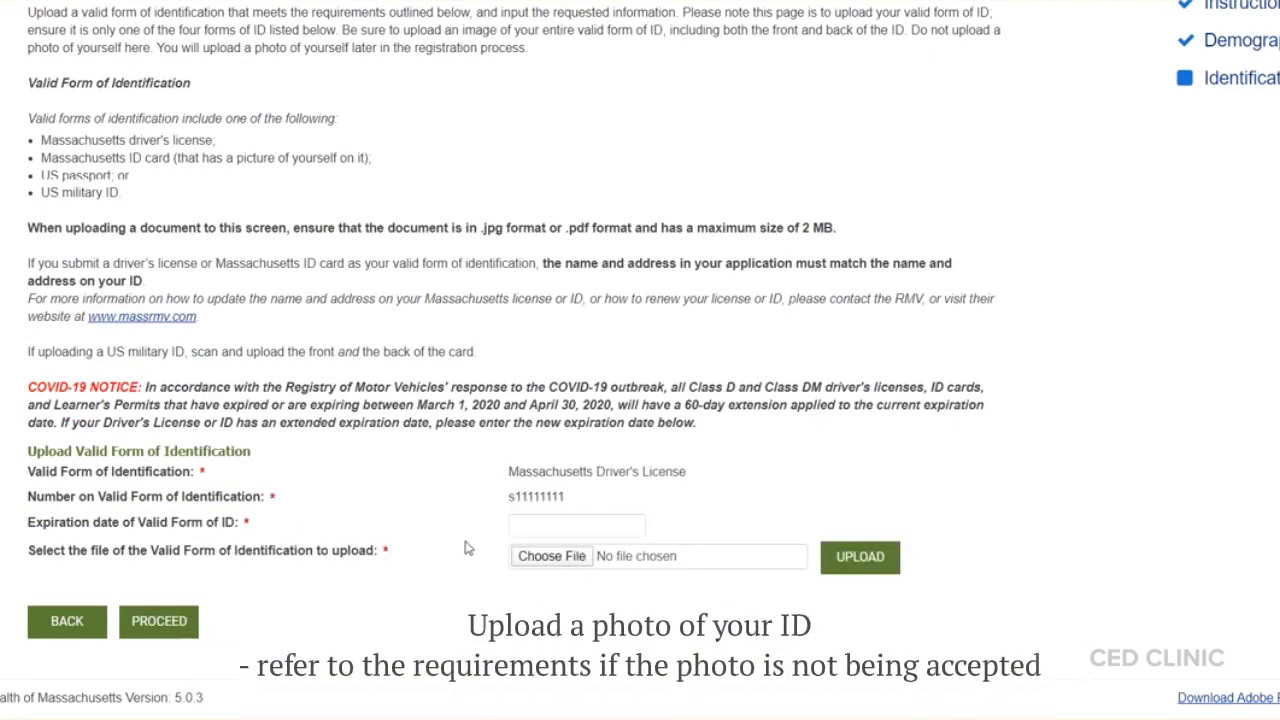
- Choose MA ID sample from the Registration Pictures folder as the ID file
click(550, 556)
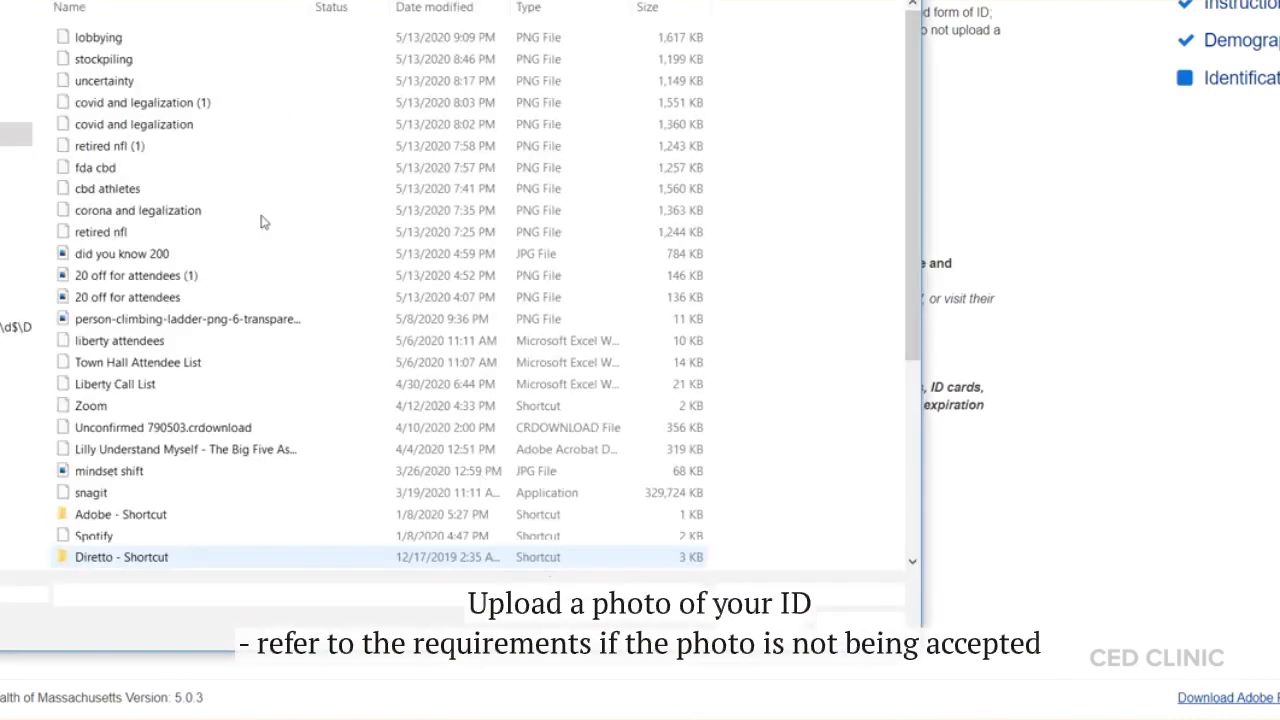
scroll(250, 280, down, 6)
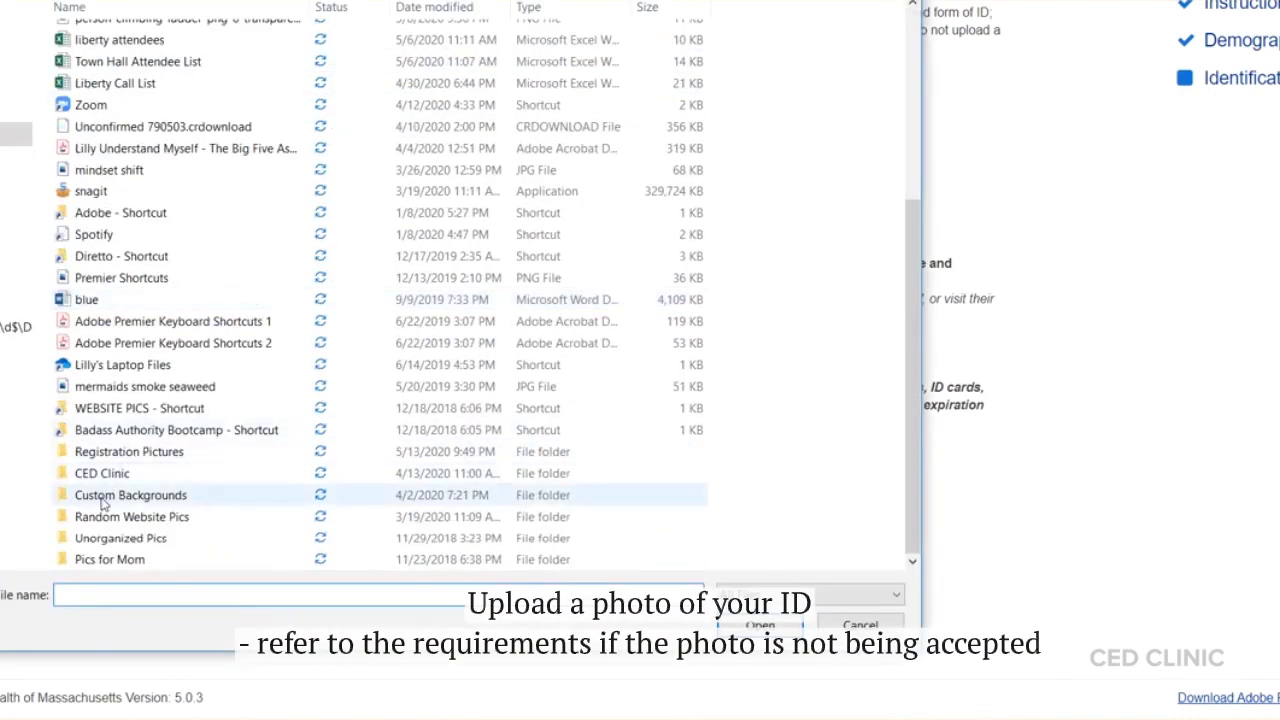
click(100, 455)
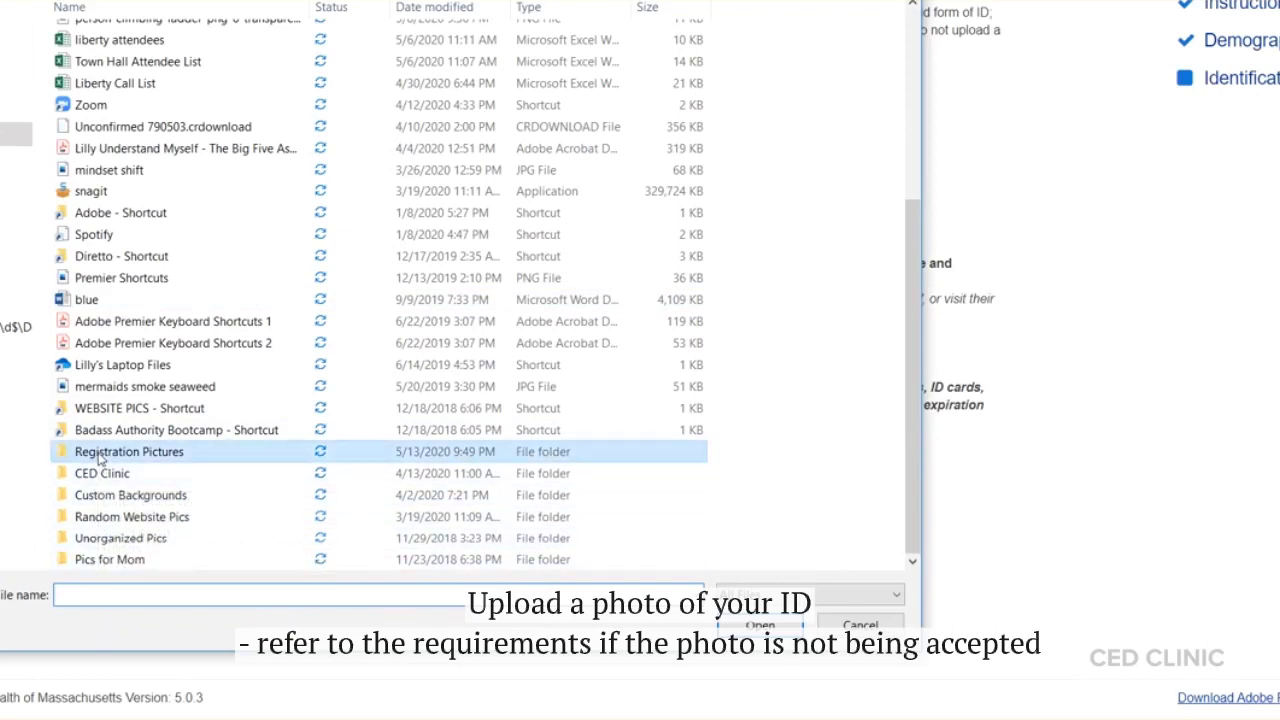
double_click(100, 455)
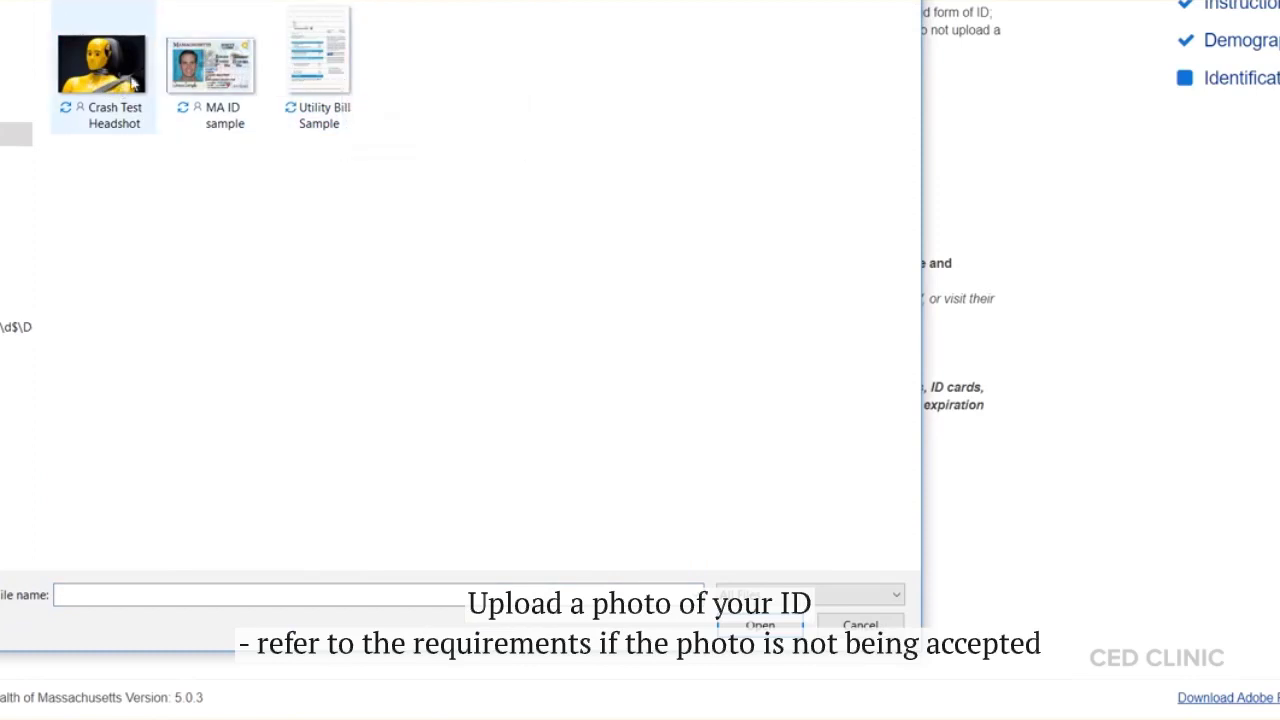
double_click(204, 85)
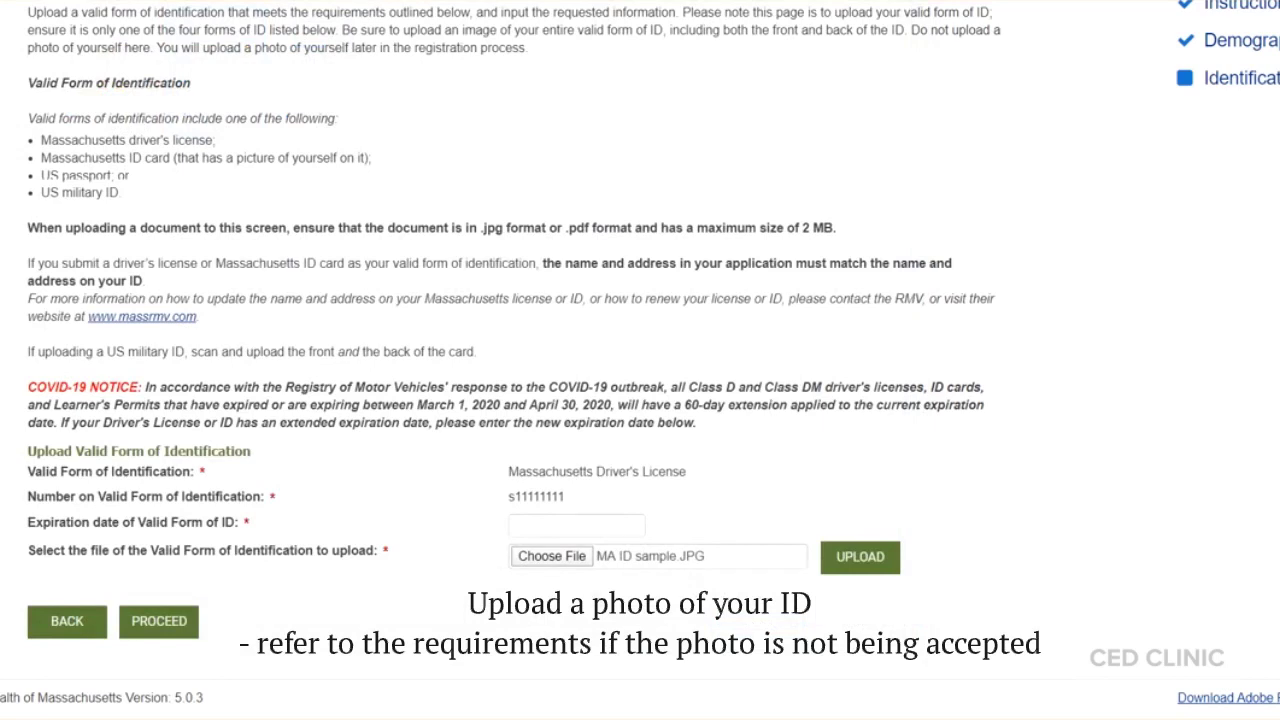
- Enter expiration date 01/01/2025 and upload the ID image
click(588, 524)
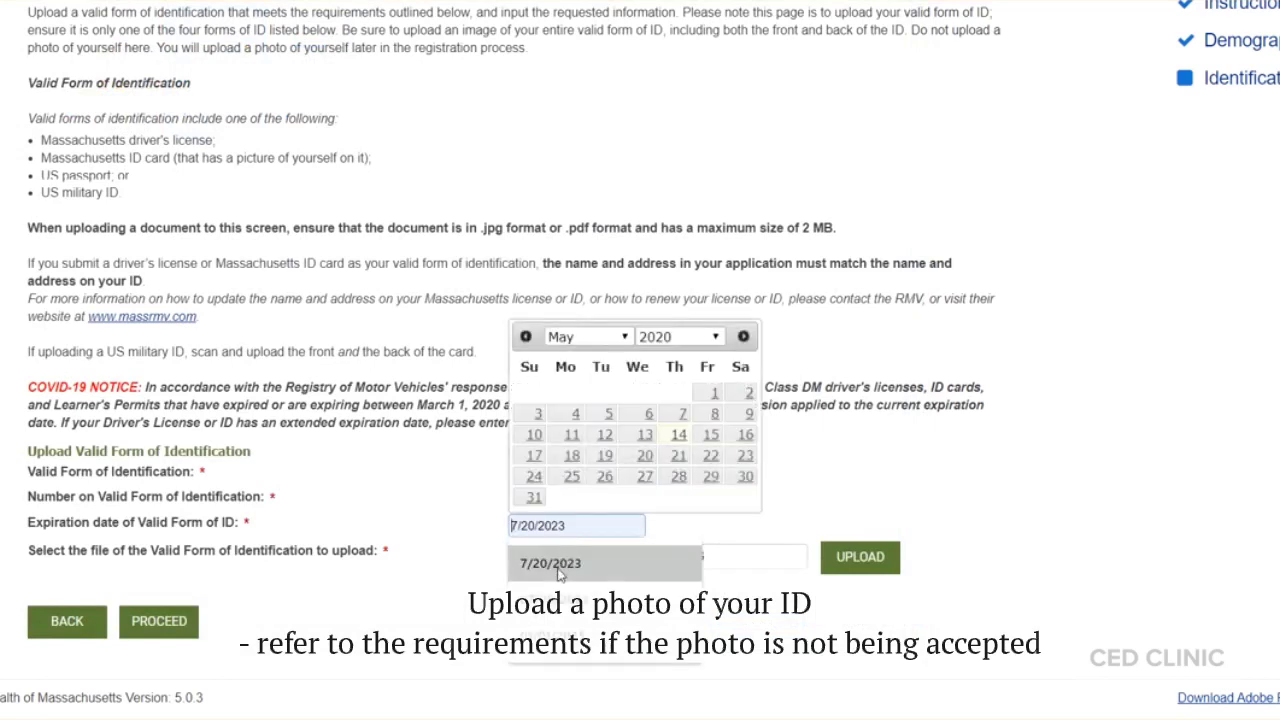
text(01/01/2025)
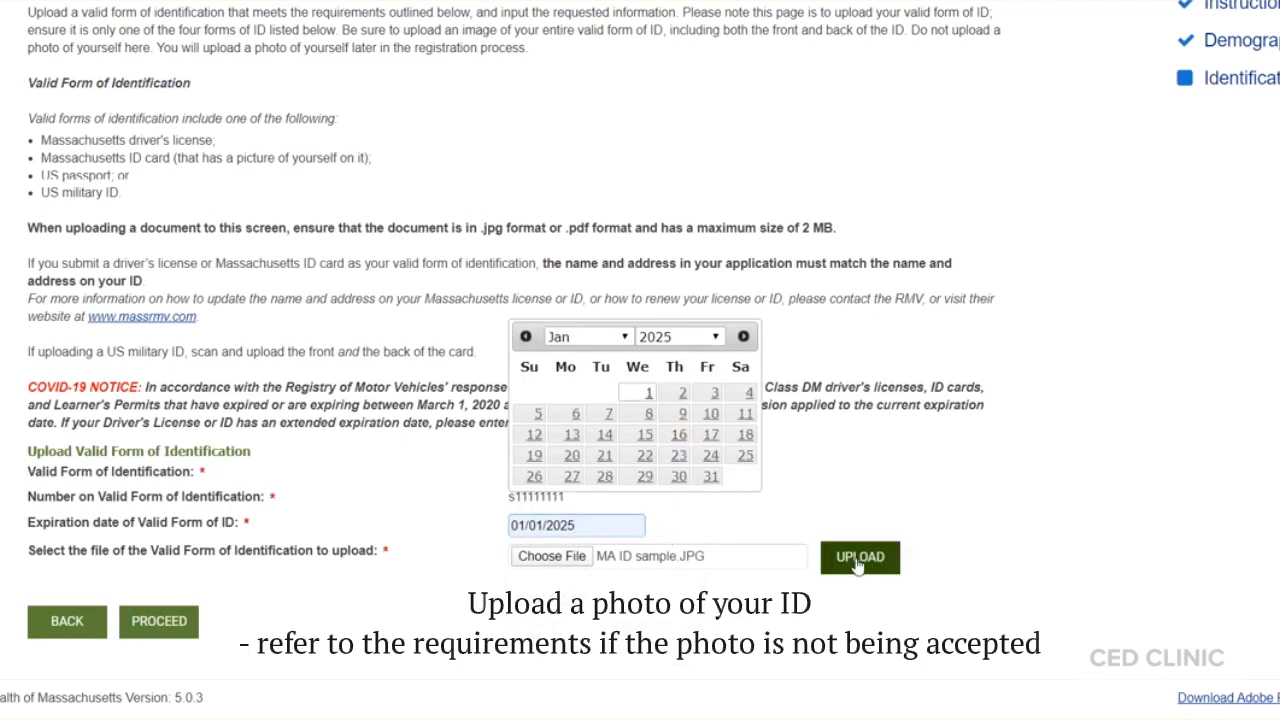
click(847, 382)
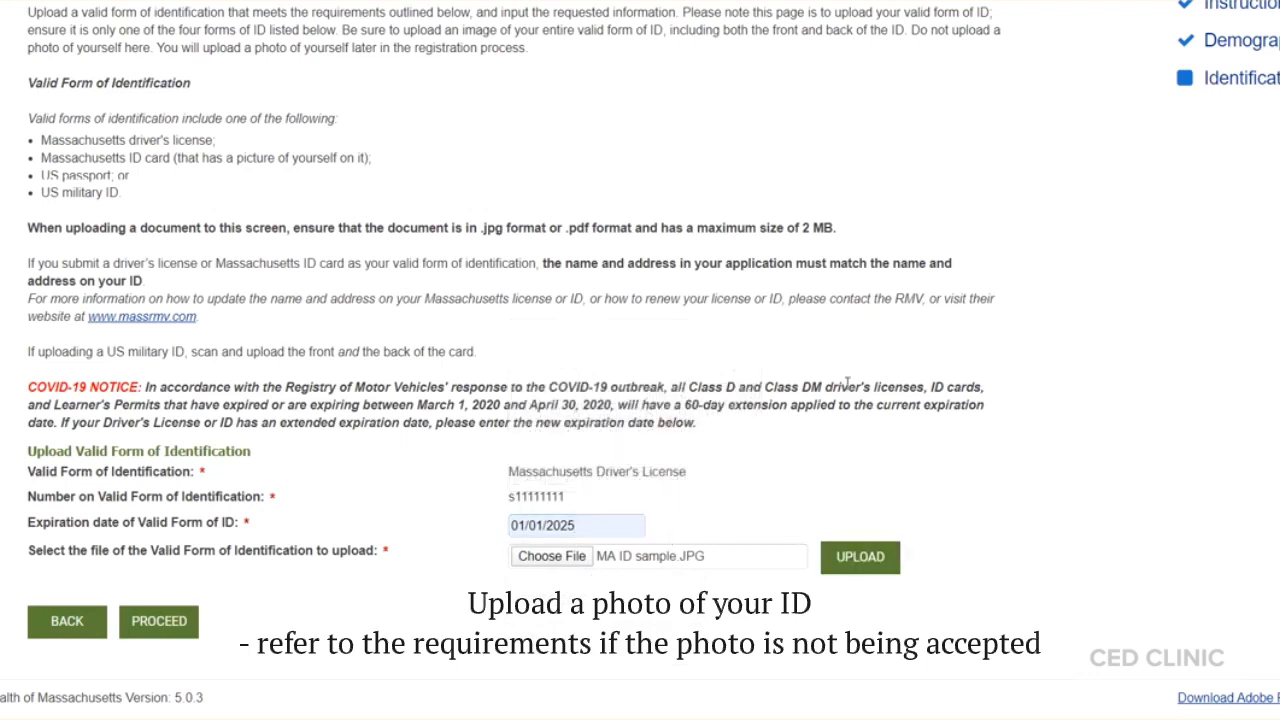
click(858, 562)
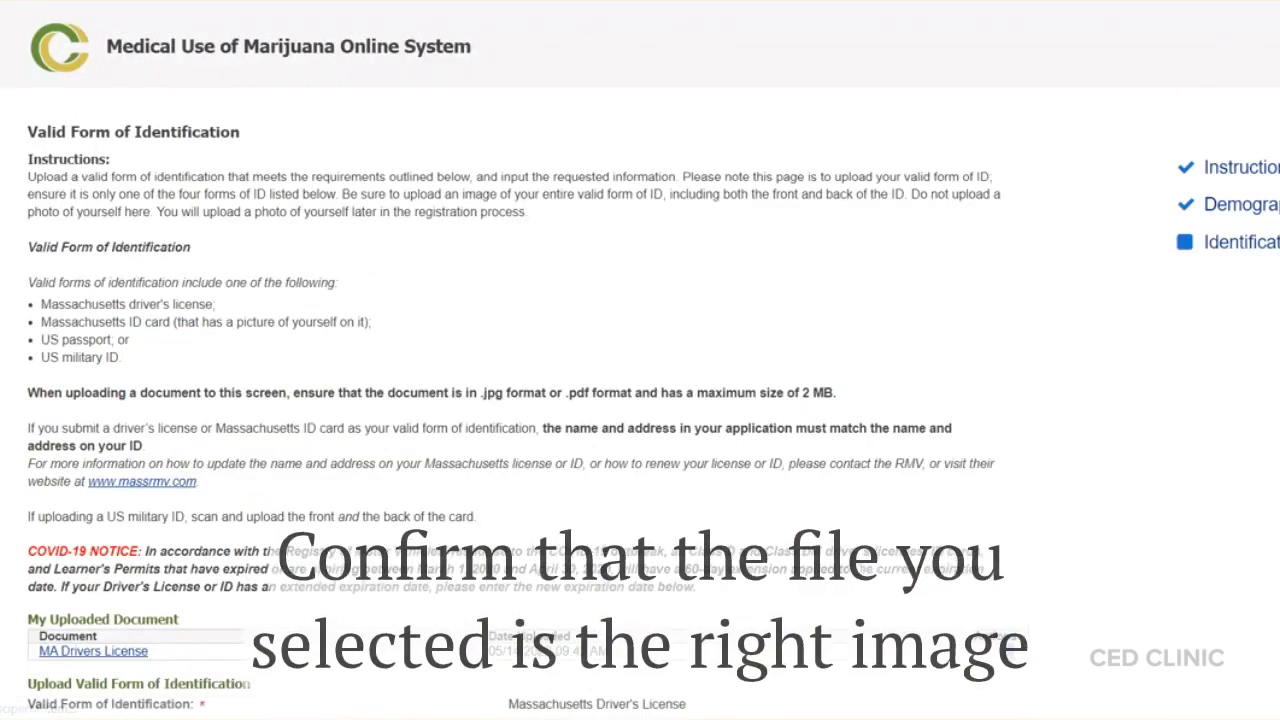
- Open the uploaded MA Drivers License in a new tab to check the image
scroll(404, 396, down, 3)
scroll(404, 396, down, 1)
scroll(404, 396, up, 2)
scroll(404, 392, down, 2)
scroll(404, 390, down, 1)
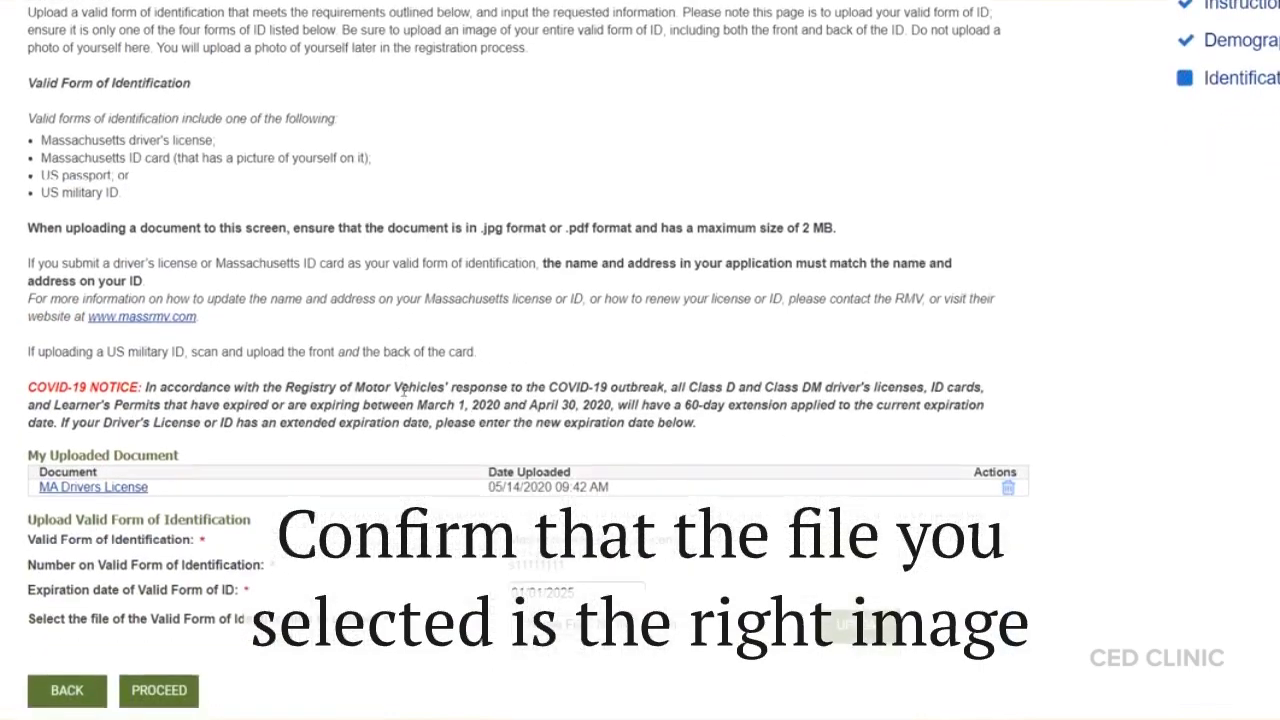
right_click(115, 487)
click(172, 270)
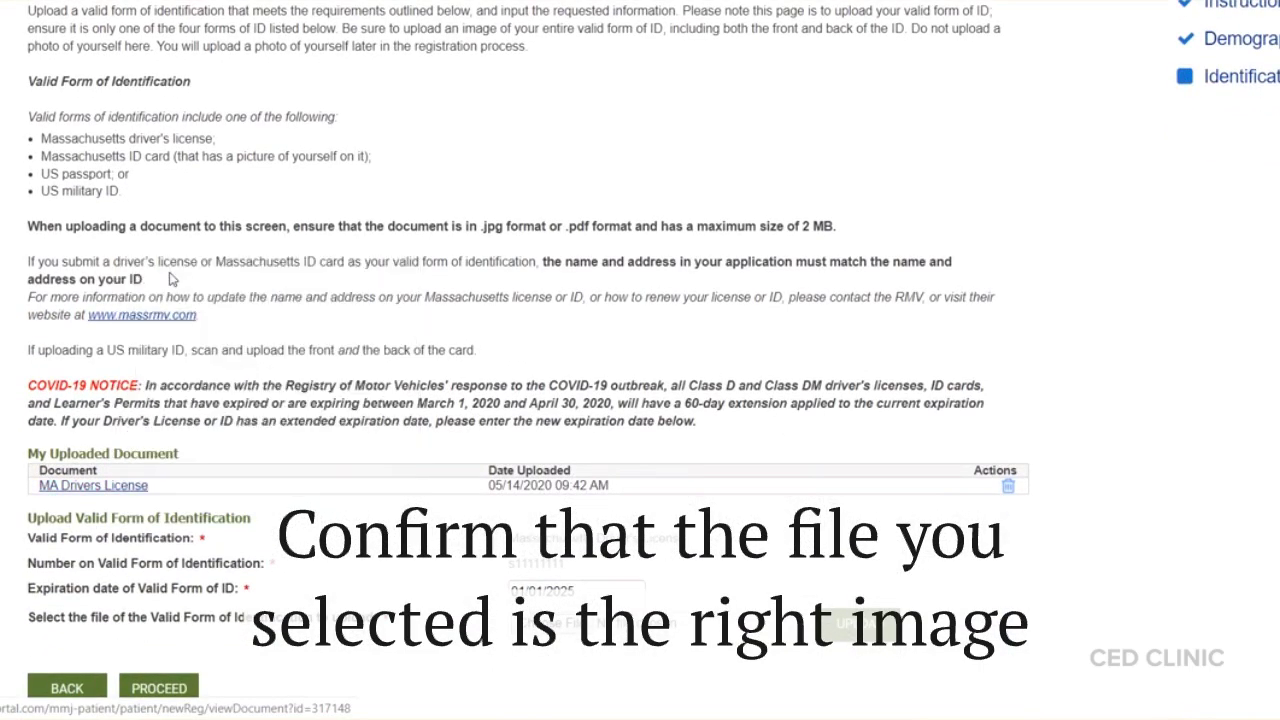
click(389, 9)
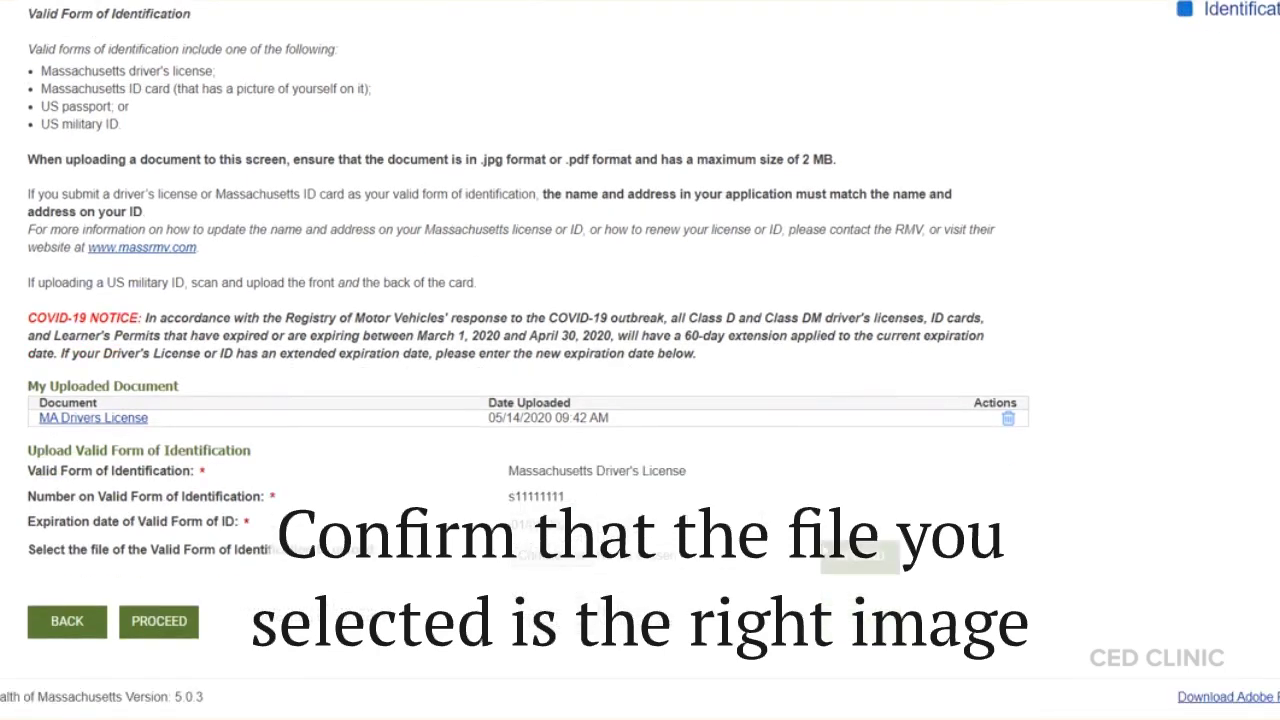
- Upload Utility Bill Sample as the proof of Massachusetts residency document
click(160, 621)
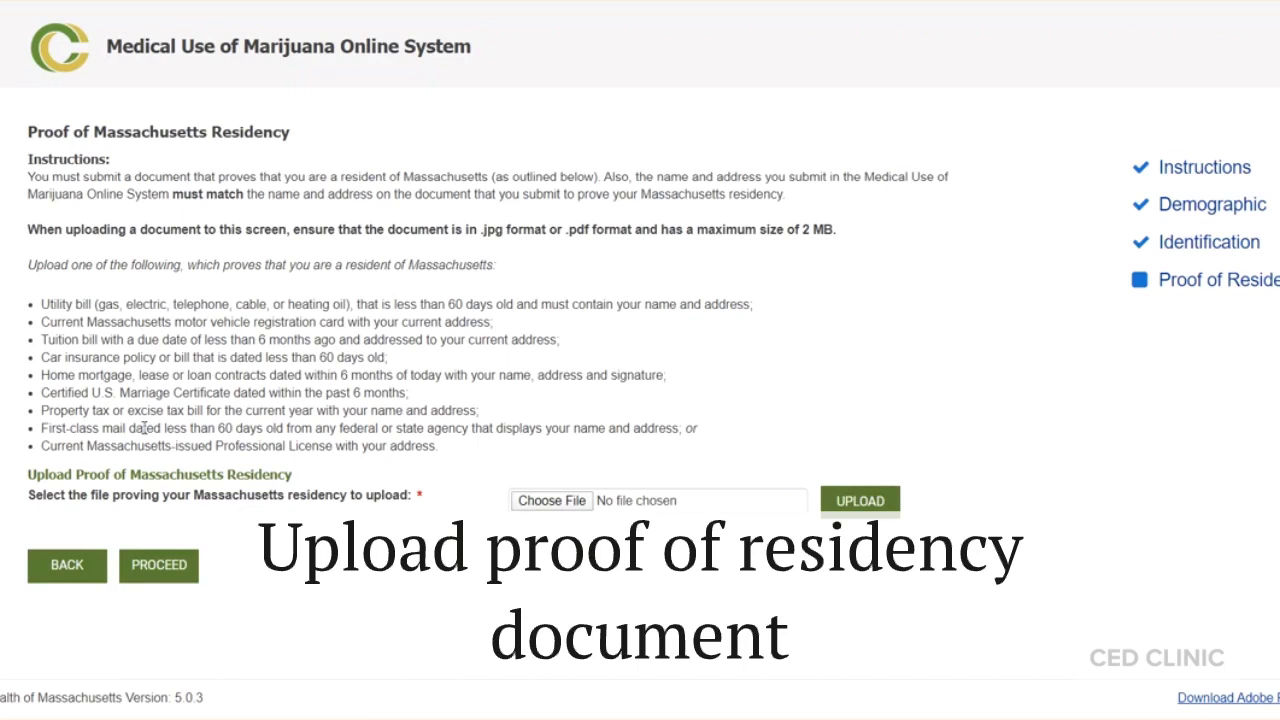
click(522, 503)
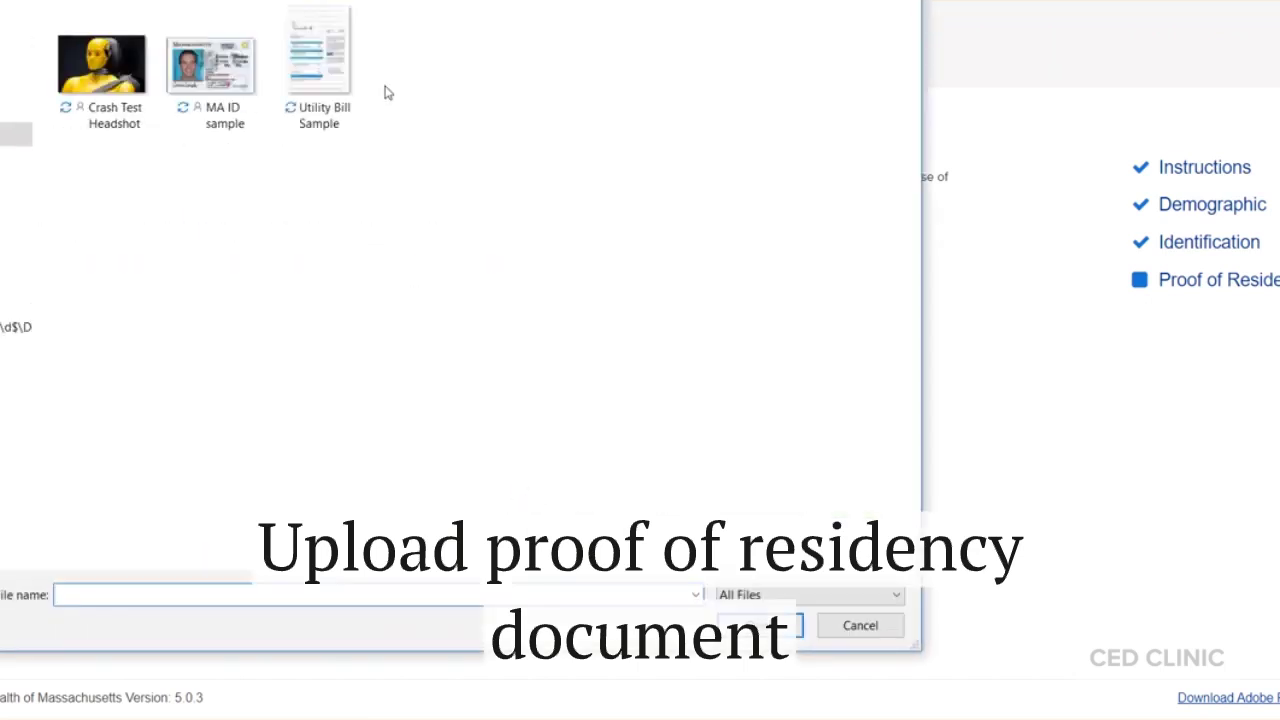
click(334, 90)
click(760, 625)
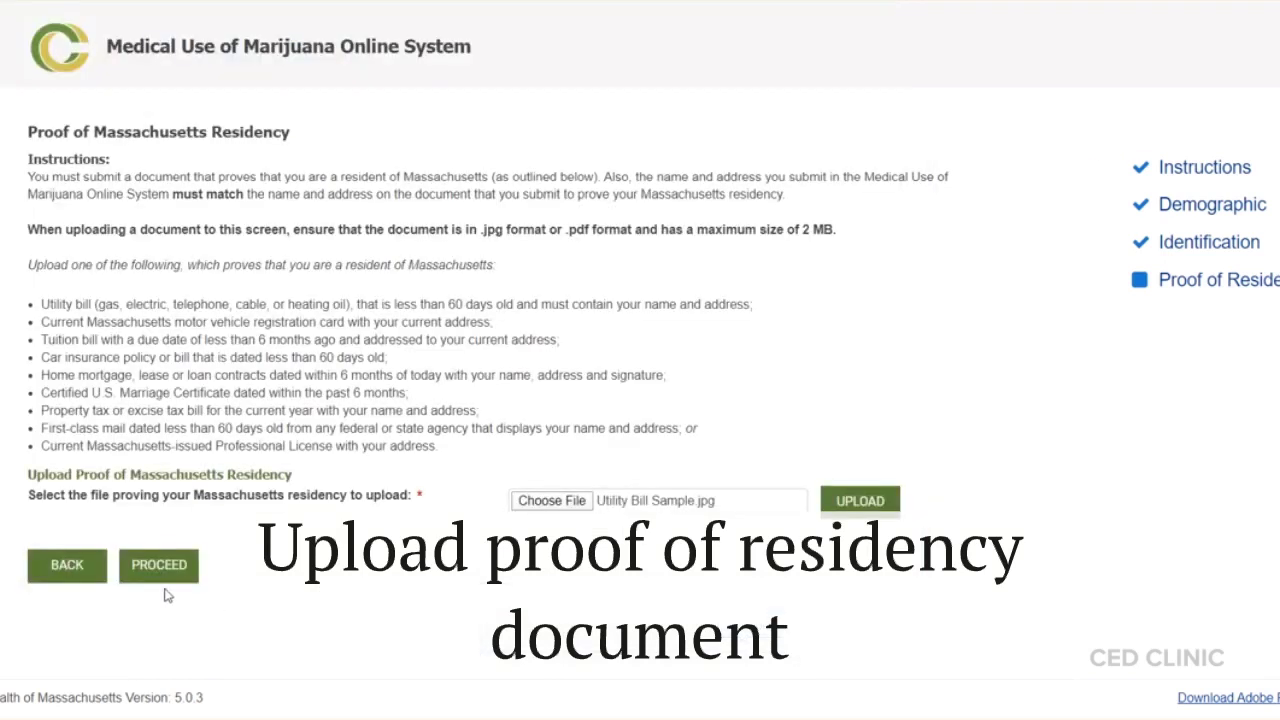
click(868, 500)
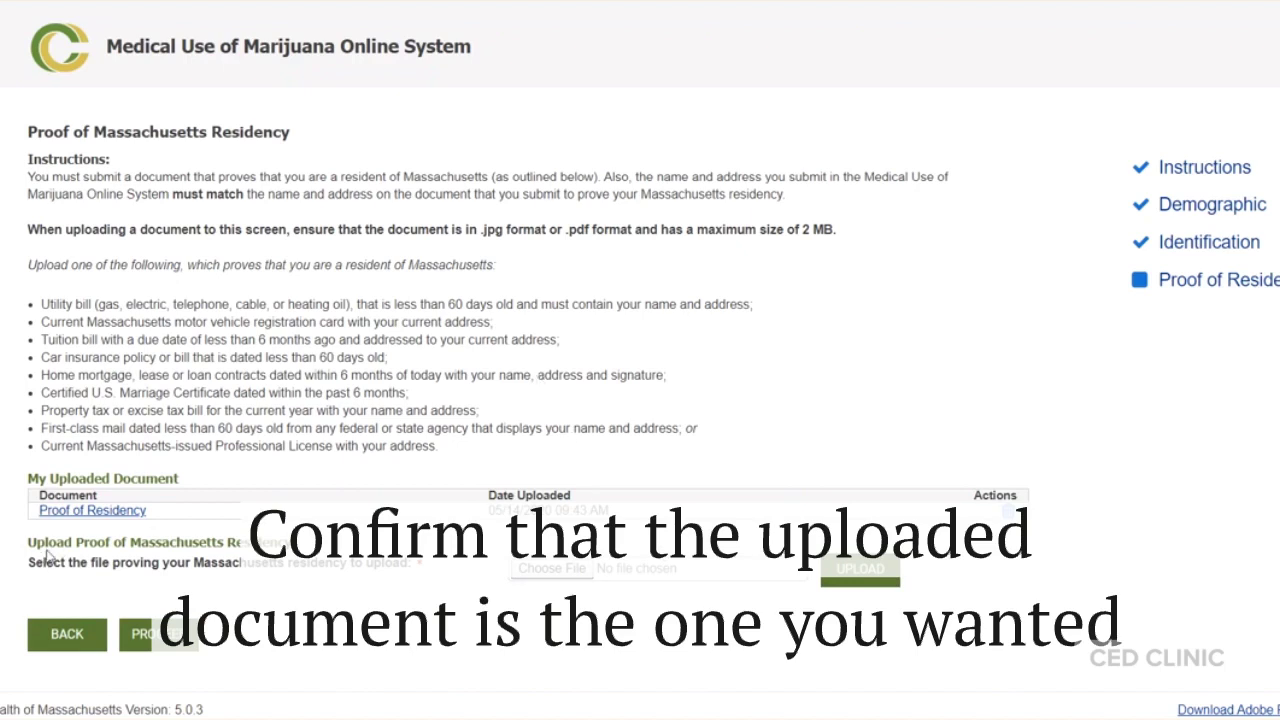
- Review the uploaded Proof of Residency bill in a new tab, then proceed to Identification Photo
right_click(70, 512)
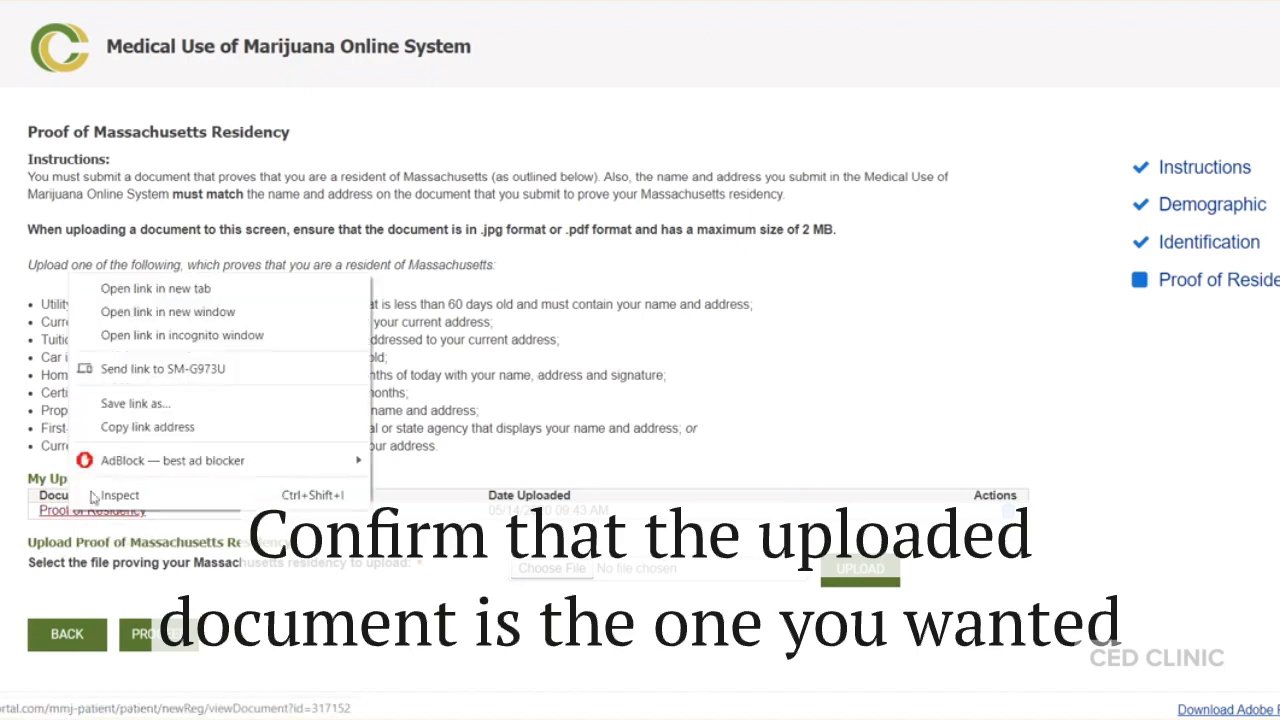
click(118, 300)
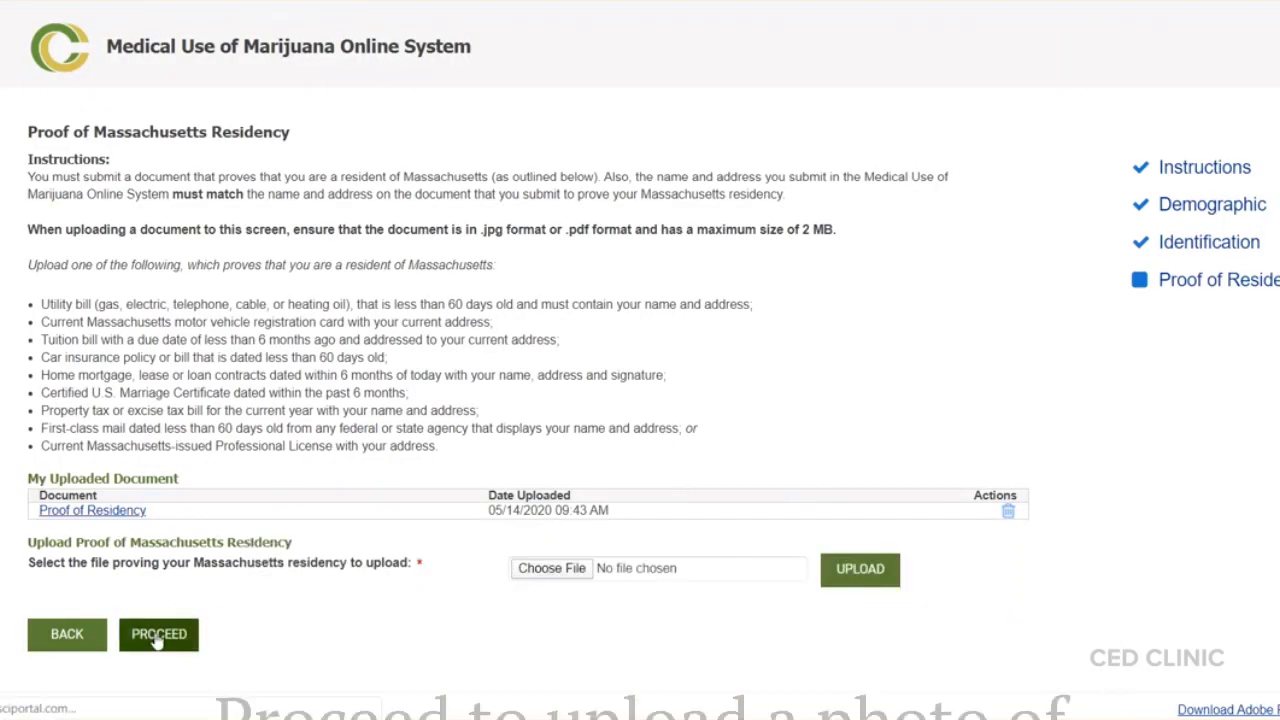
click(157, 631)
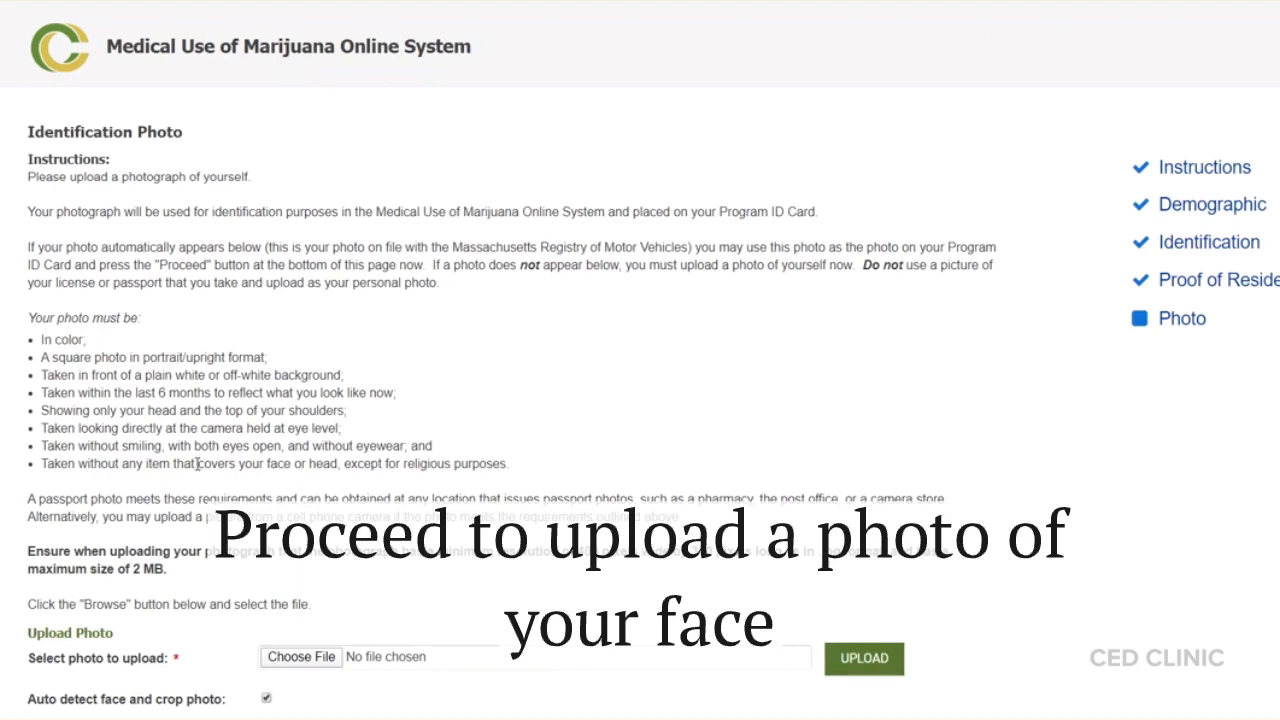
- Scroll down the Identification Photo page
scroll(197, 463, down, 2)
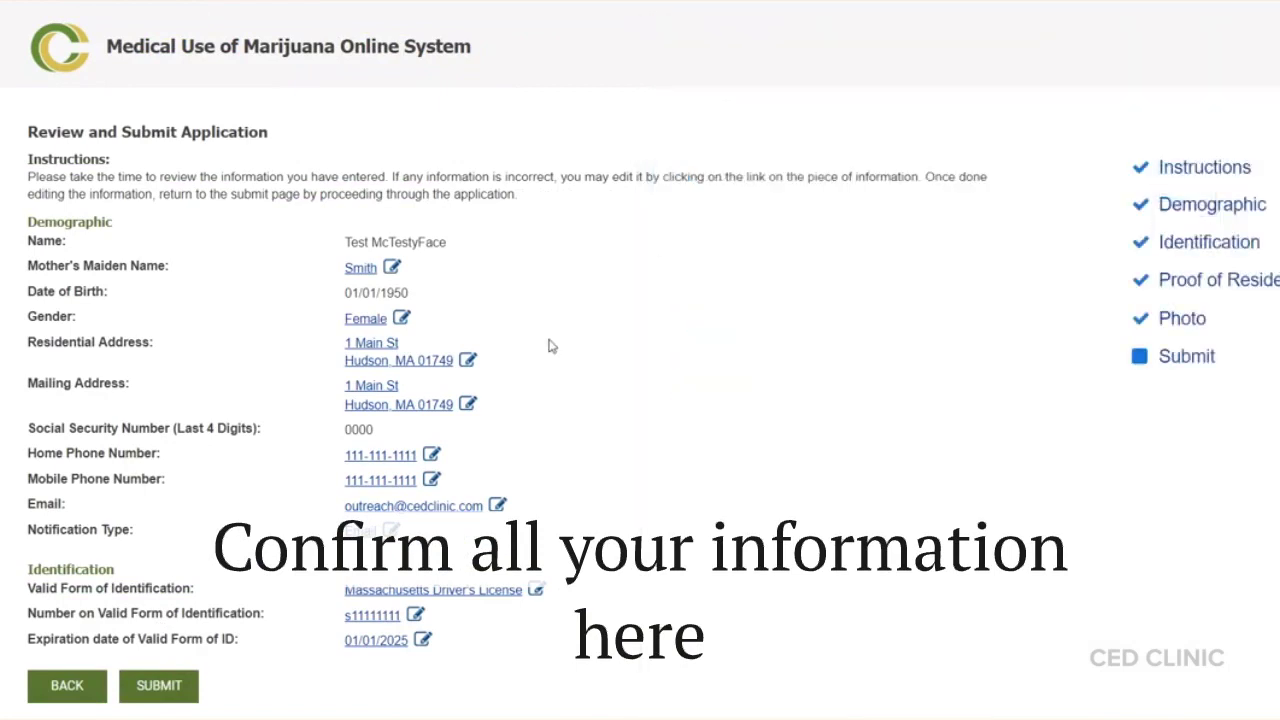
- Look over the application details and submit the New Registration application
scroll(551, 346, down, 1)
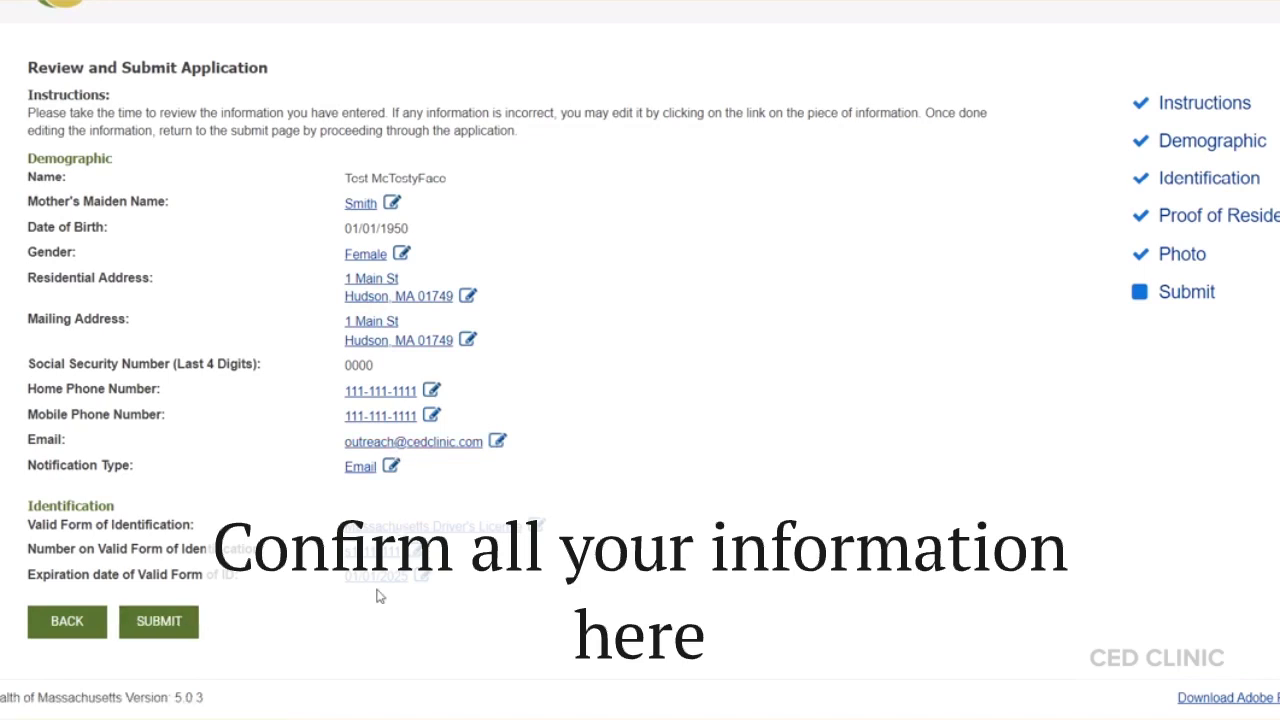
click(174, 630)
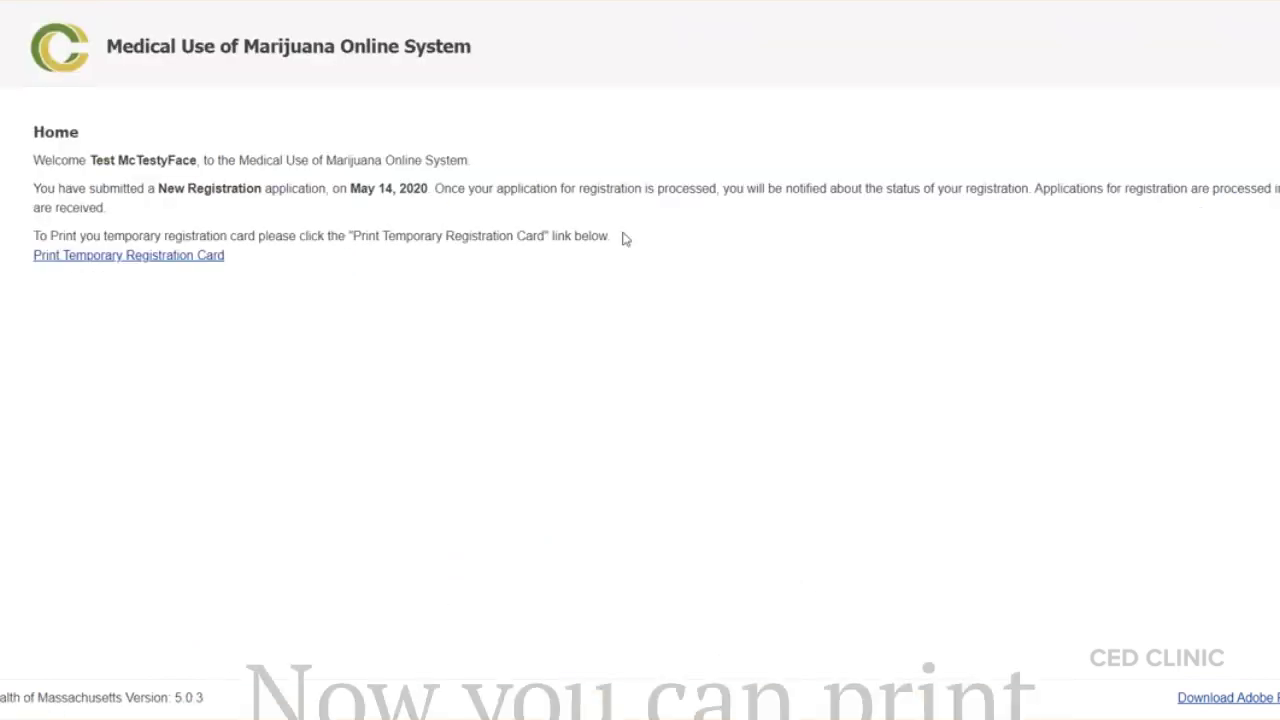
- Open the temporary registration card as a PDF from the Print Temporary Registration Card link
click(115, 256)
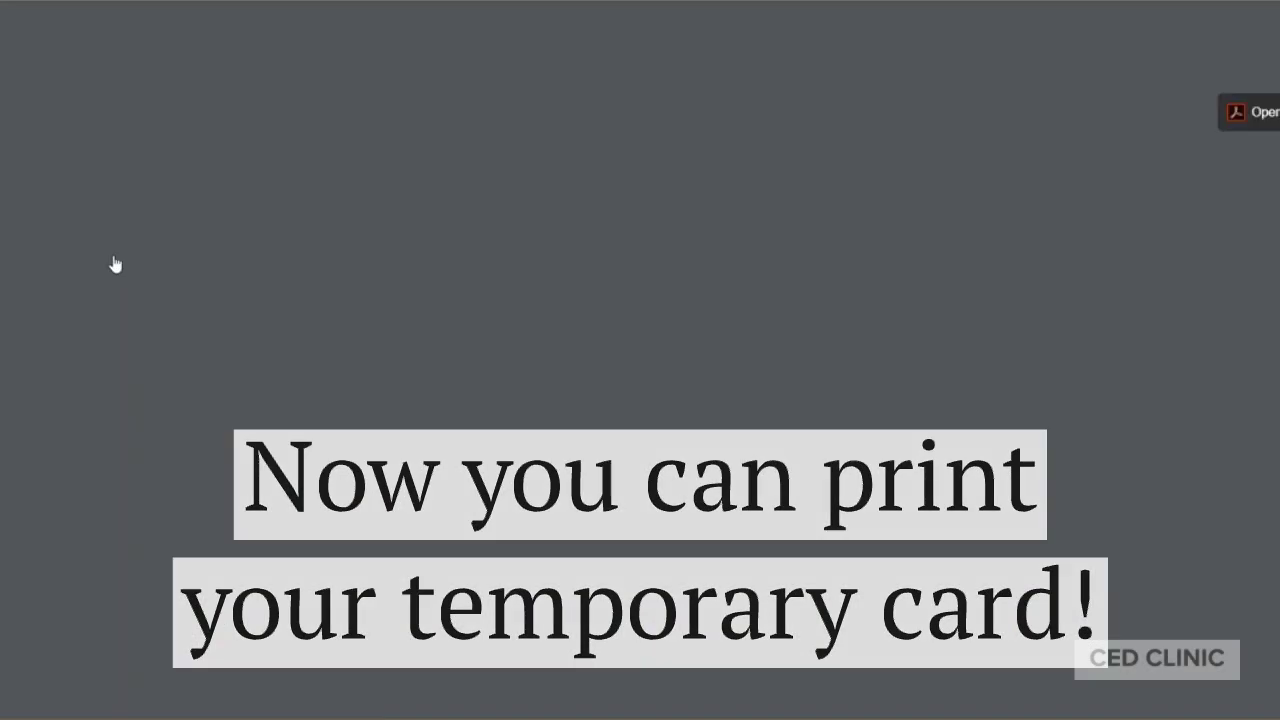